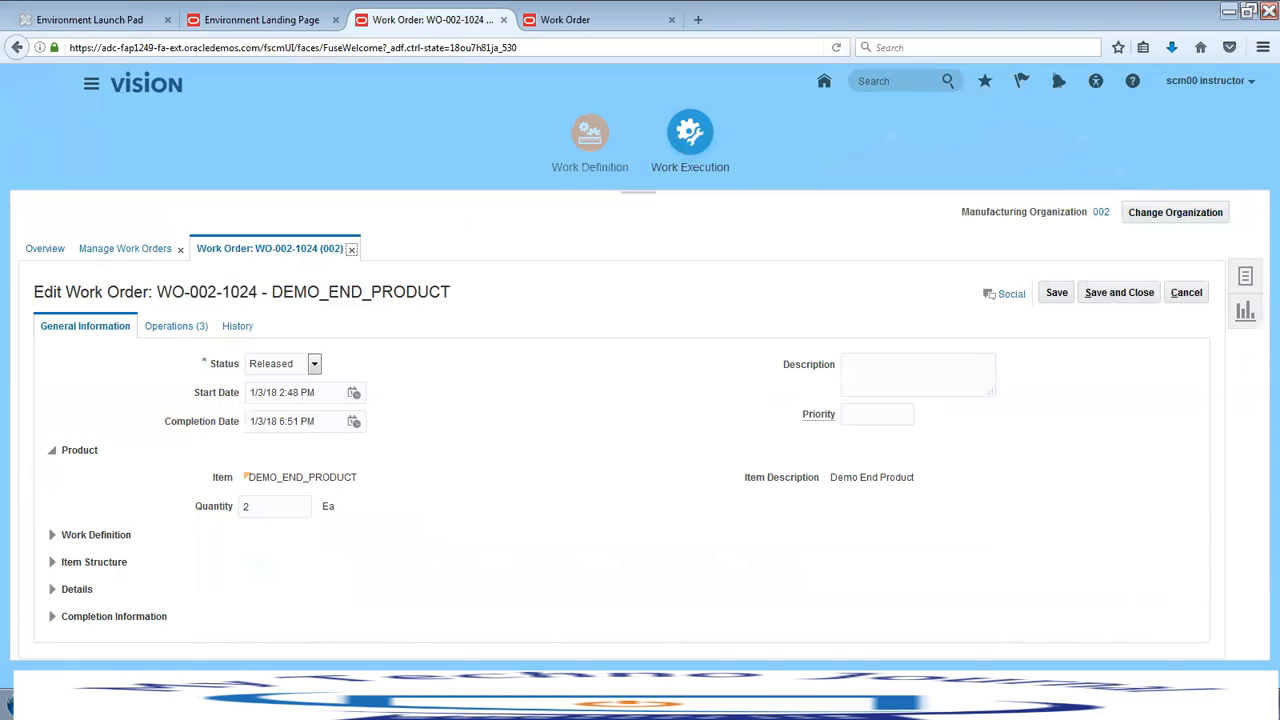
Open the dispatch list review, change the work area and search for work order WO-002-1024
click(1250, 280)
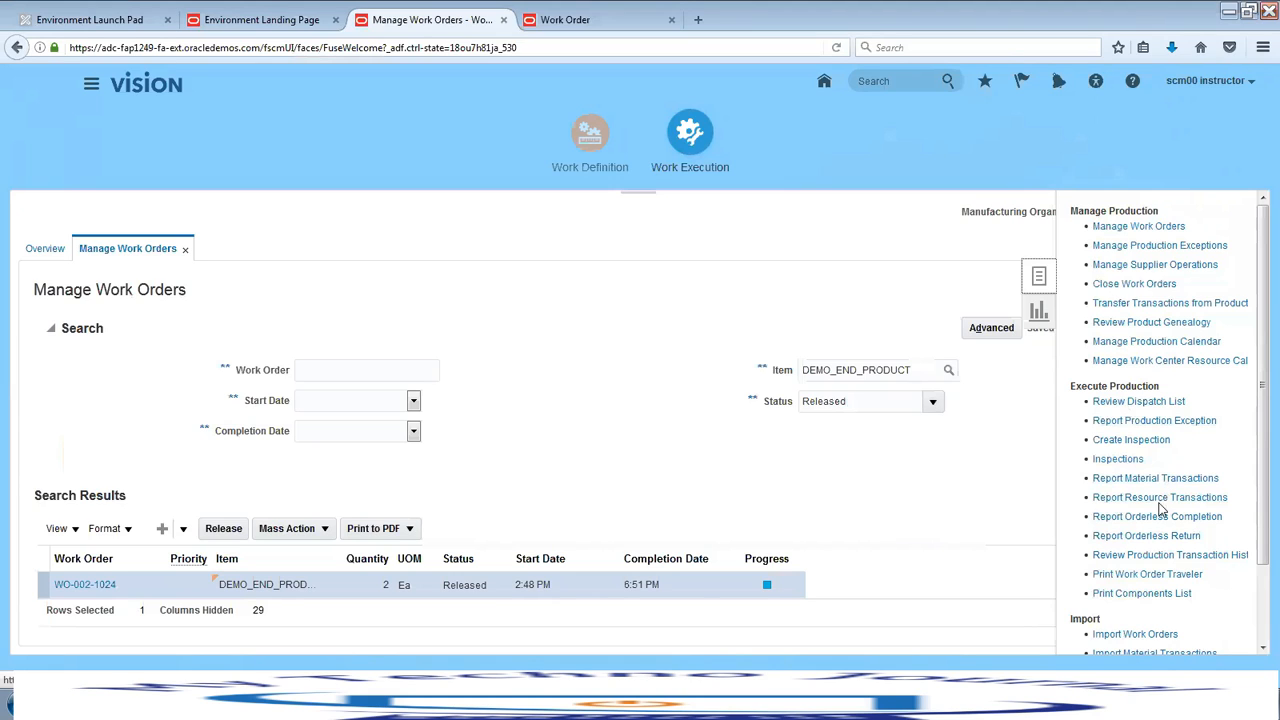
click(1128, 404)
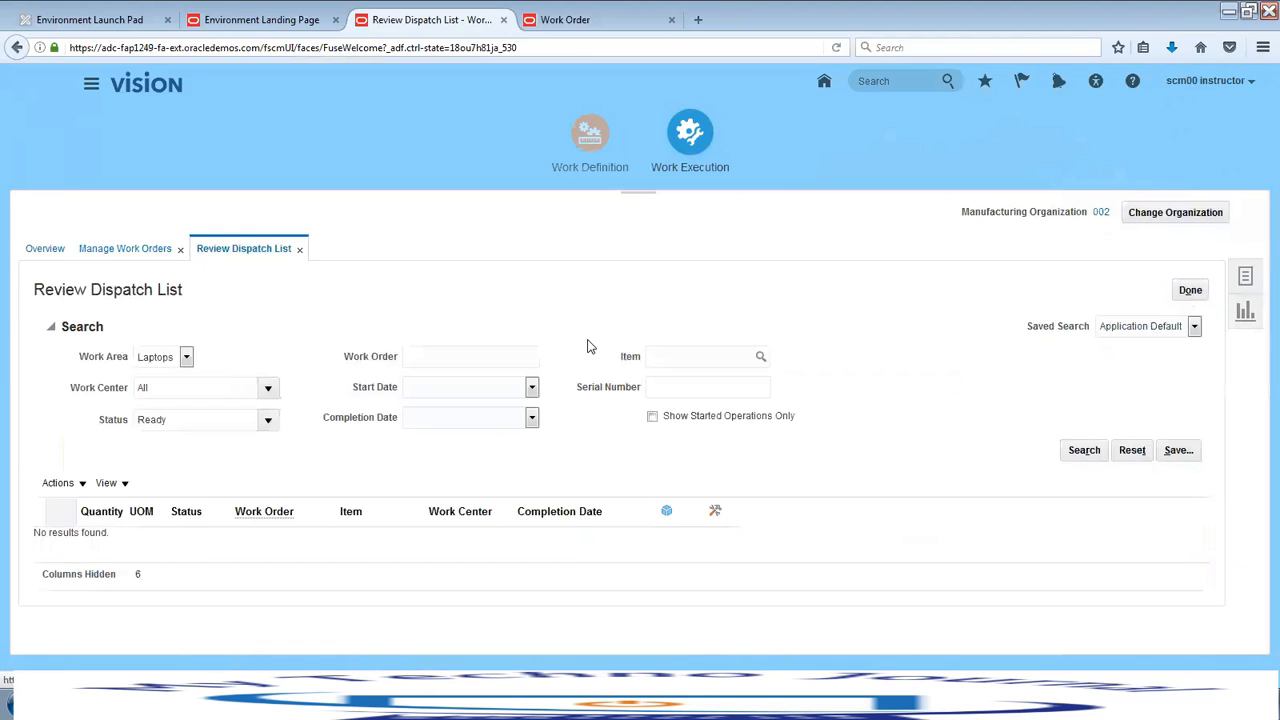
click(435, 356)
text(WO-002-1024)
click(187, 357)
click(176, 395)
click(1087, 452)
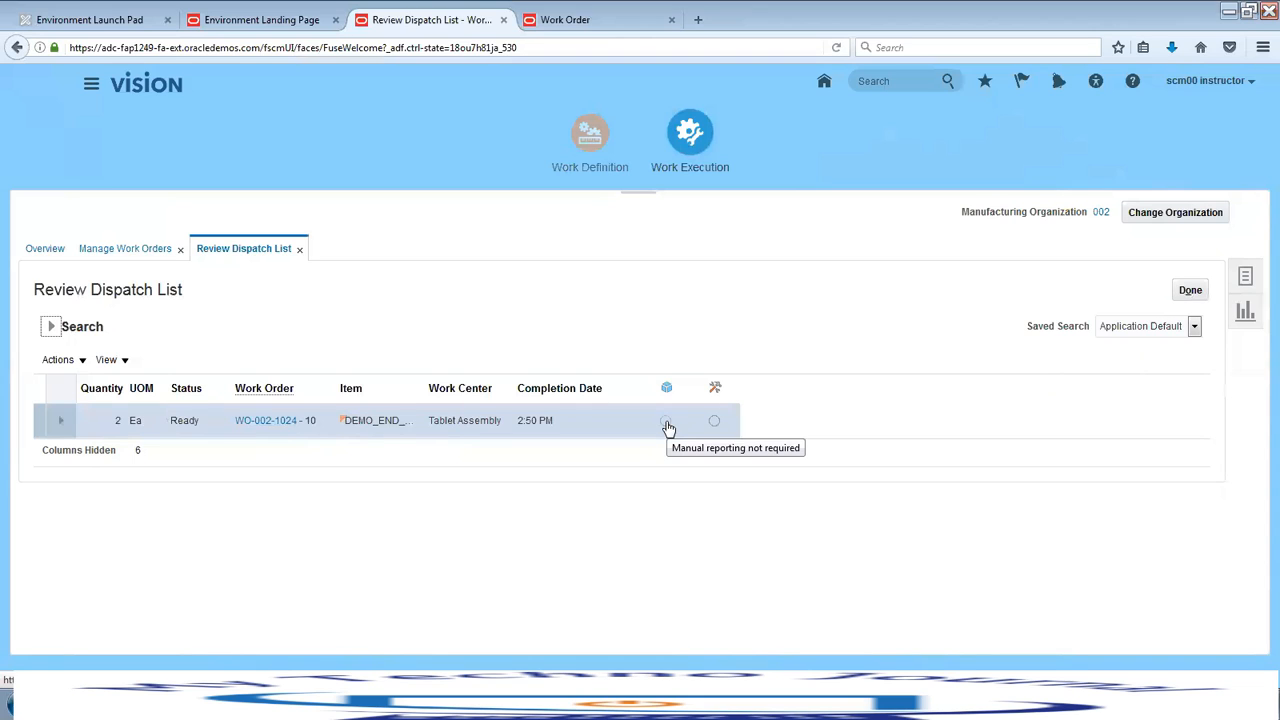
Open work order WO-002-1024 from the dispatch list, examine its operations, items and resources, and close it again
click(61, 421)
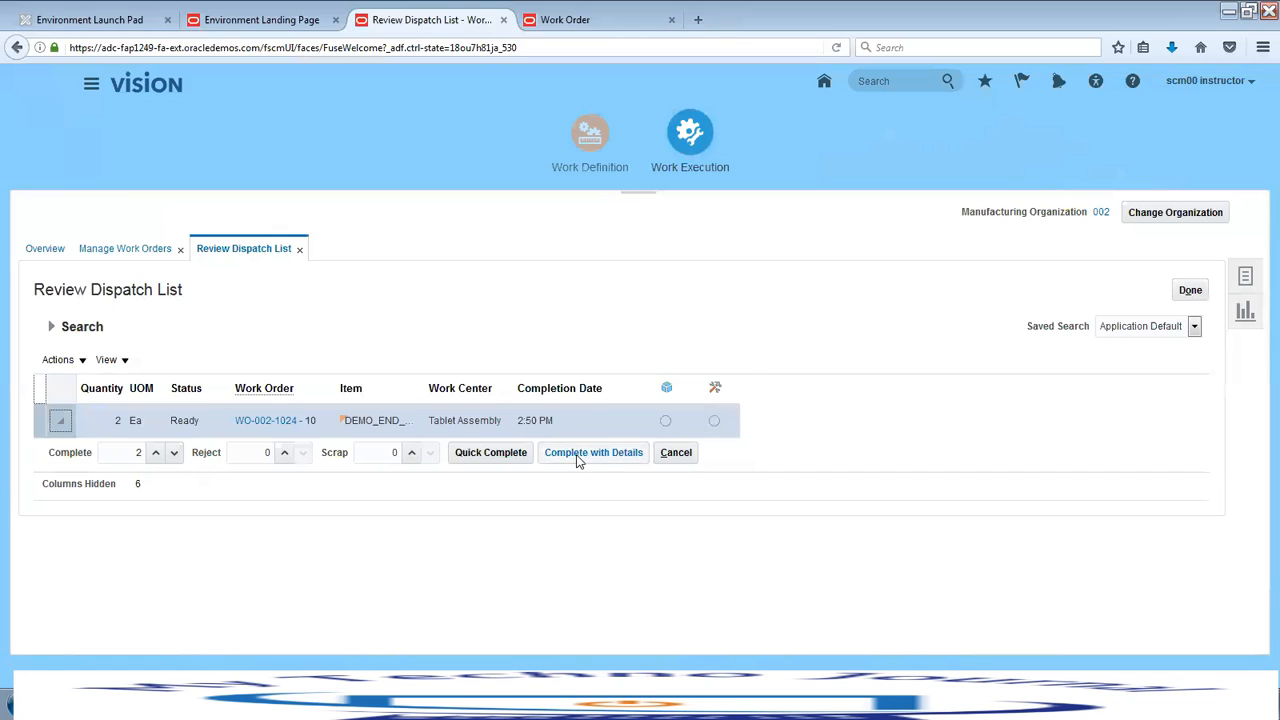
click(268, 421)
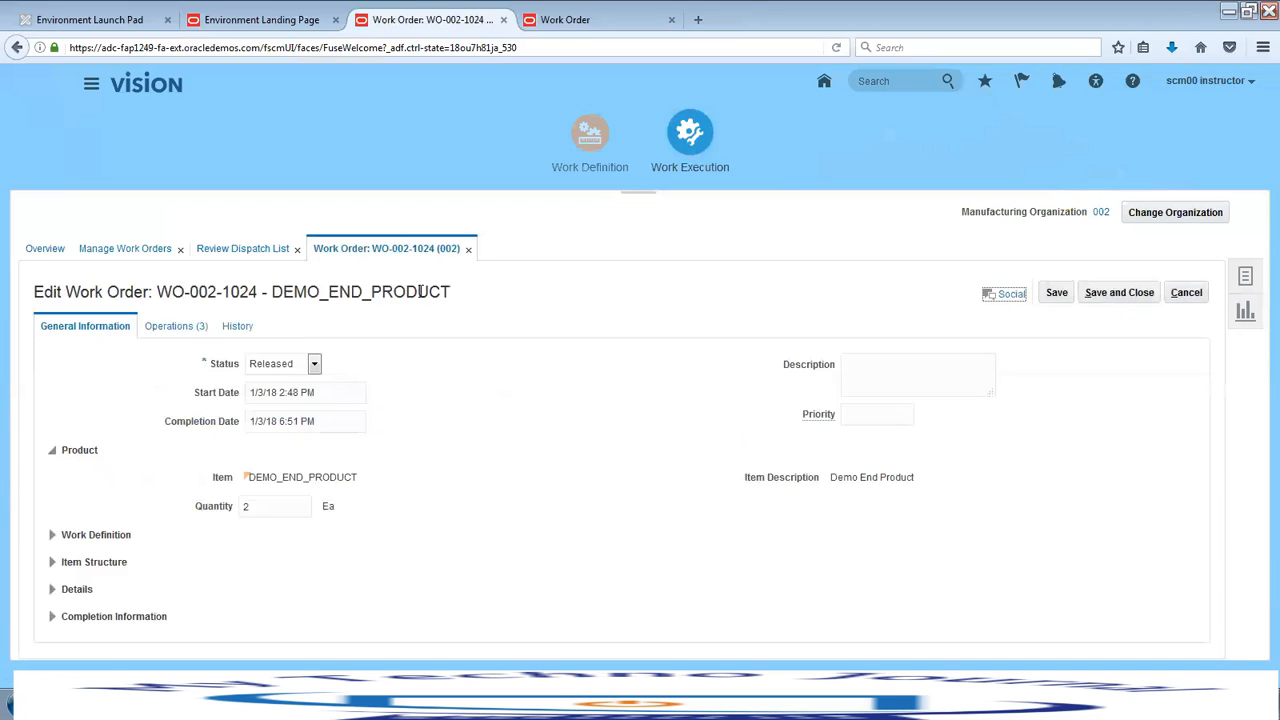
click(190, 331)
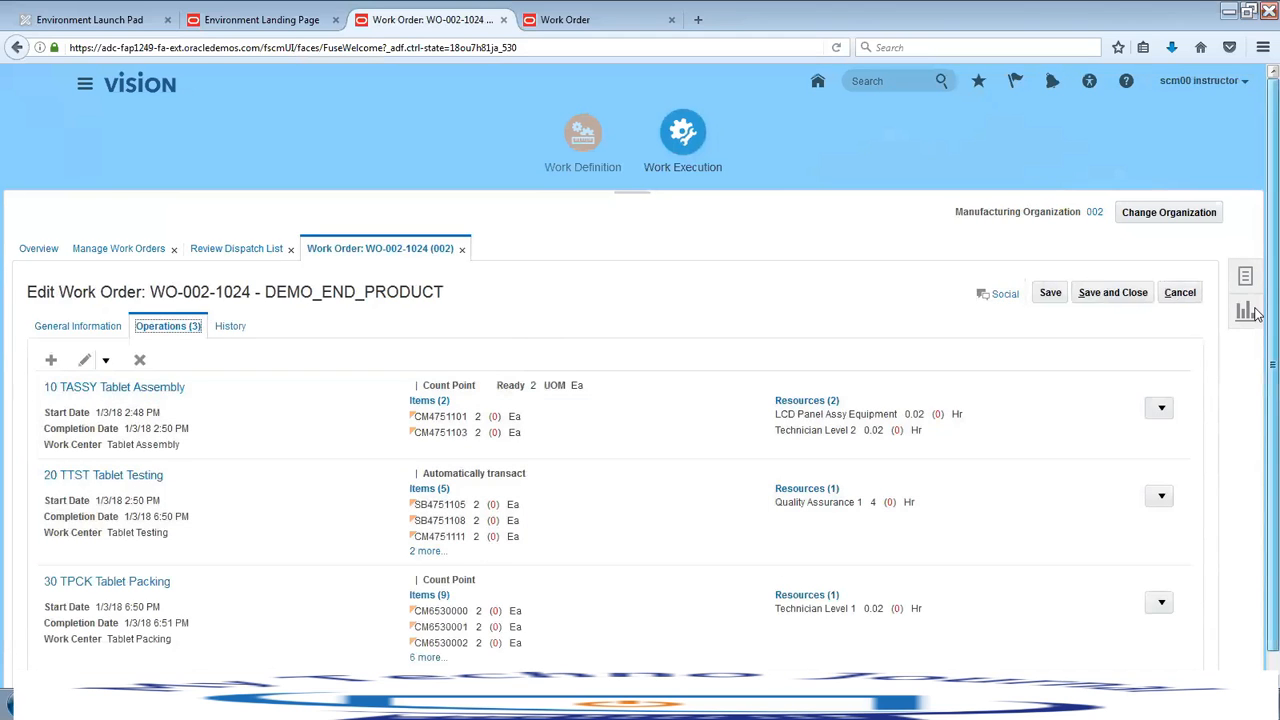
scroll(557, 394, down, 1)
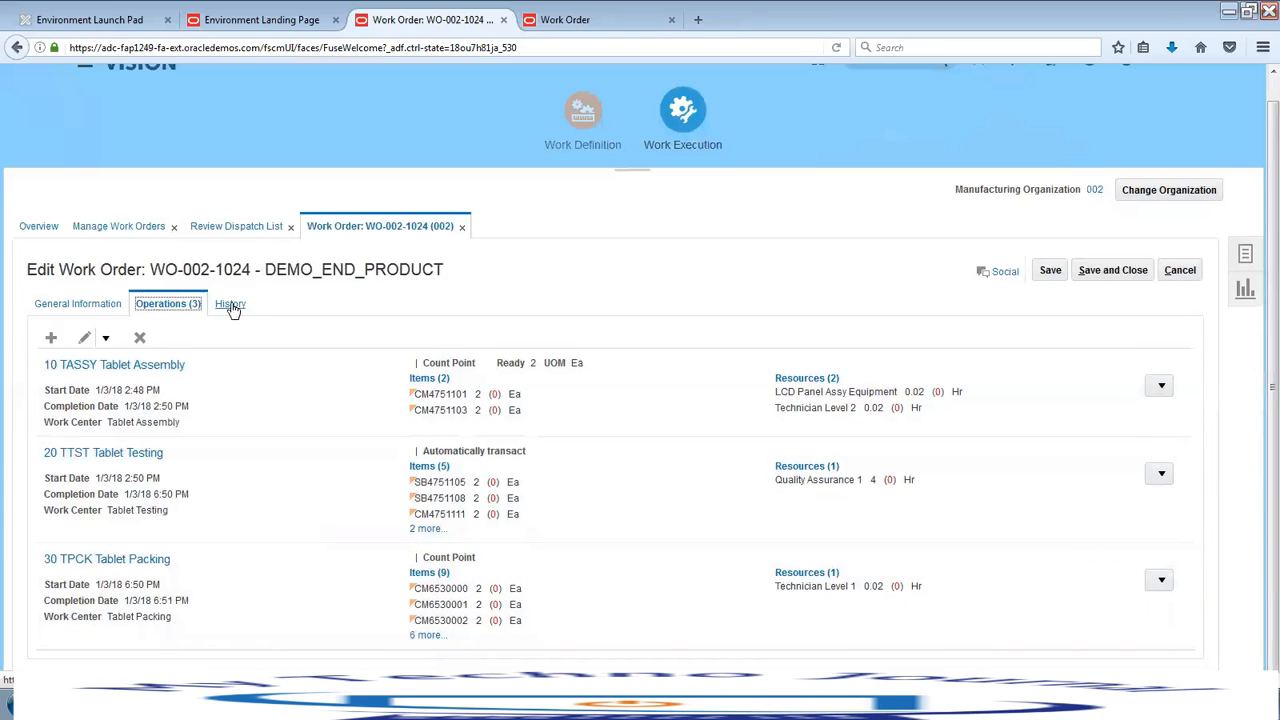
click(462, 226)
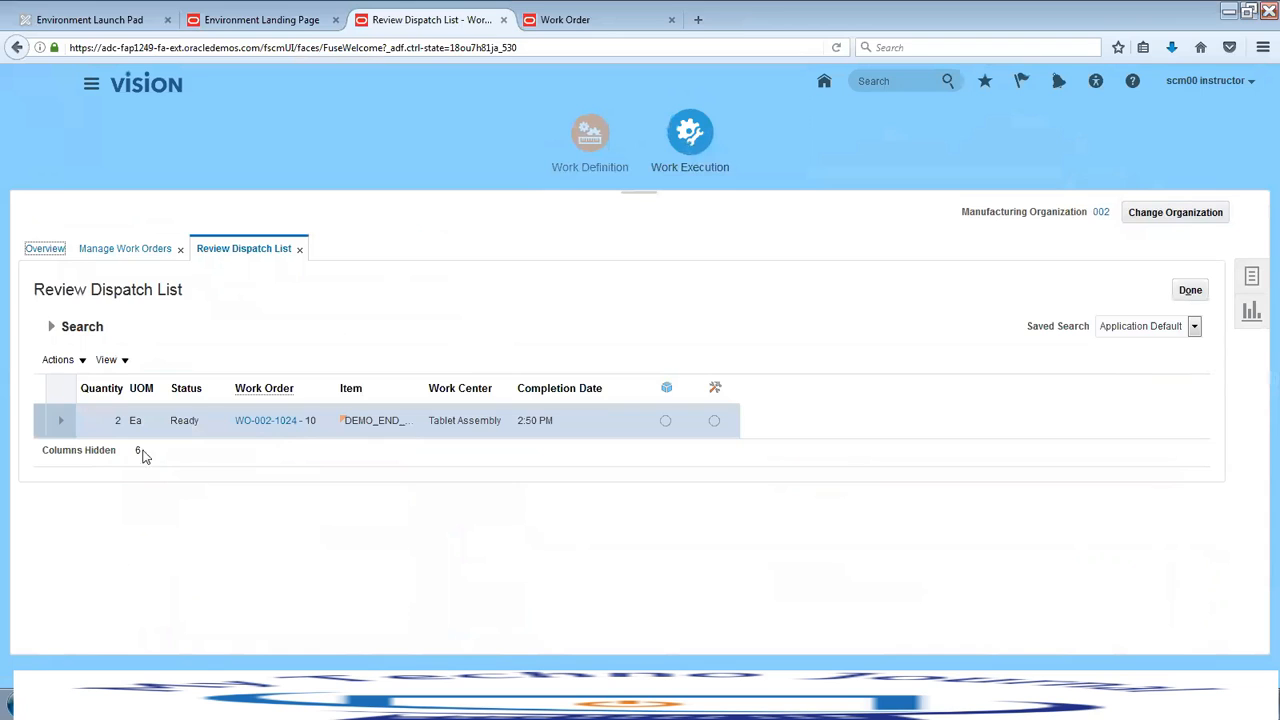
Set the complete quantity for operation 10 of work order WO-002-1024 to 1
click(60, 420)
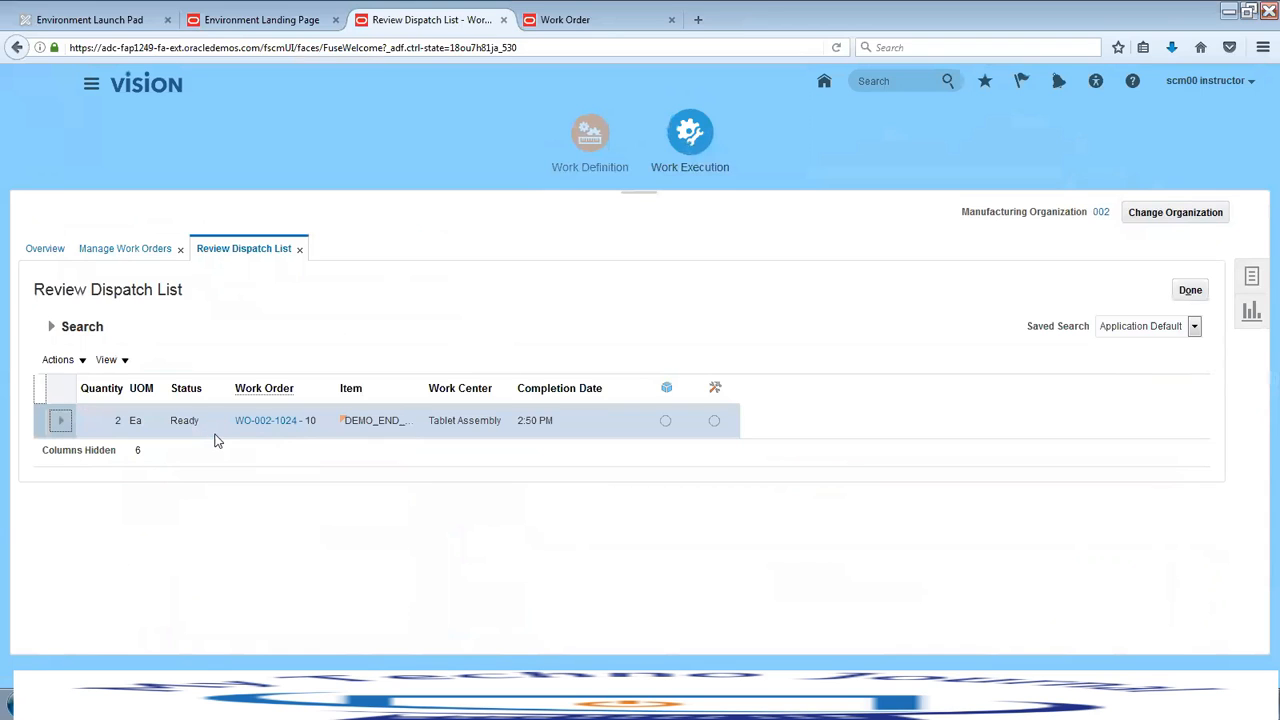
double_click(147, 453)
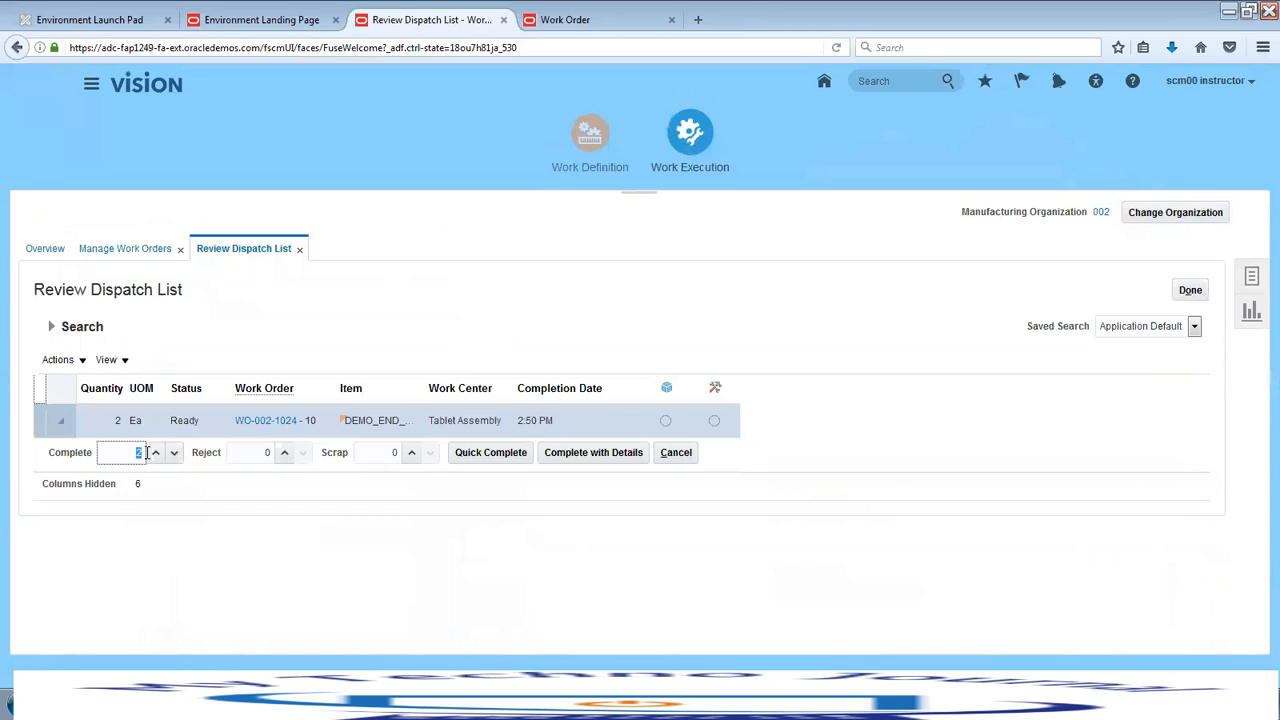
text(1)
key(Tab)
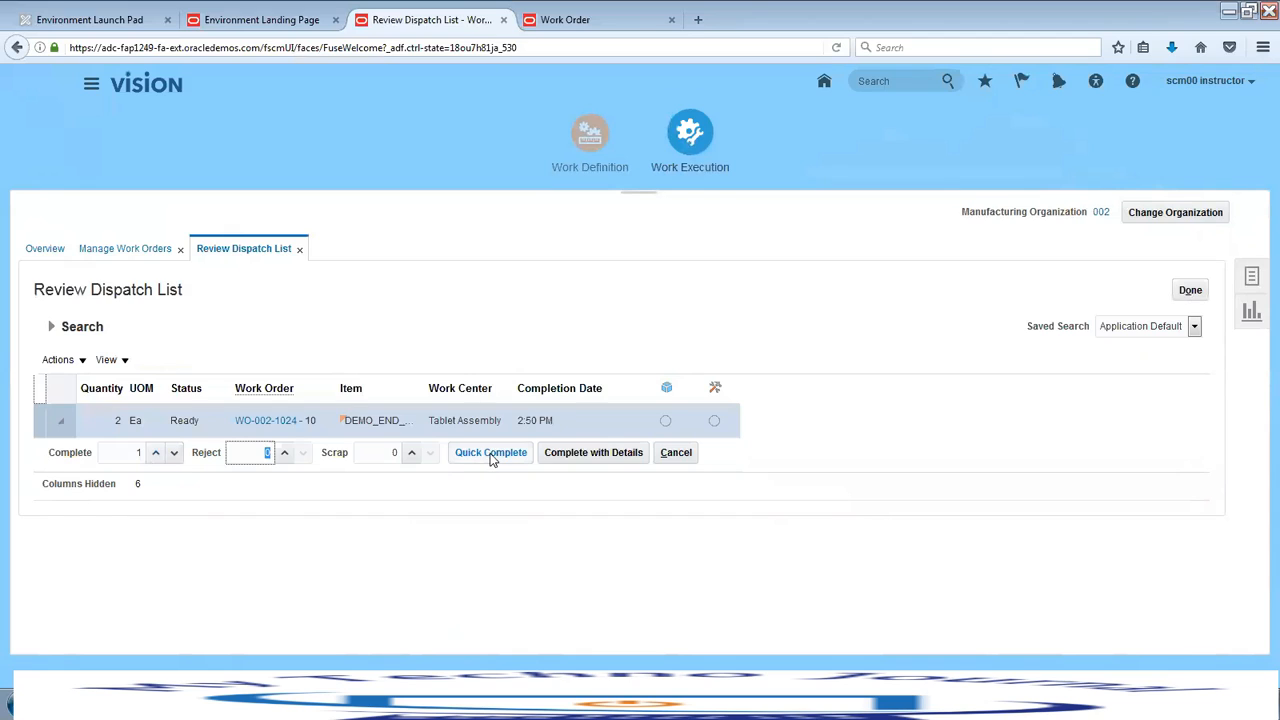
Try to quick complete operation 10 with the reject quantity left blank
key(BackSpace)
text(1)
drag(270, 453, 263, 454)
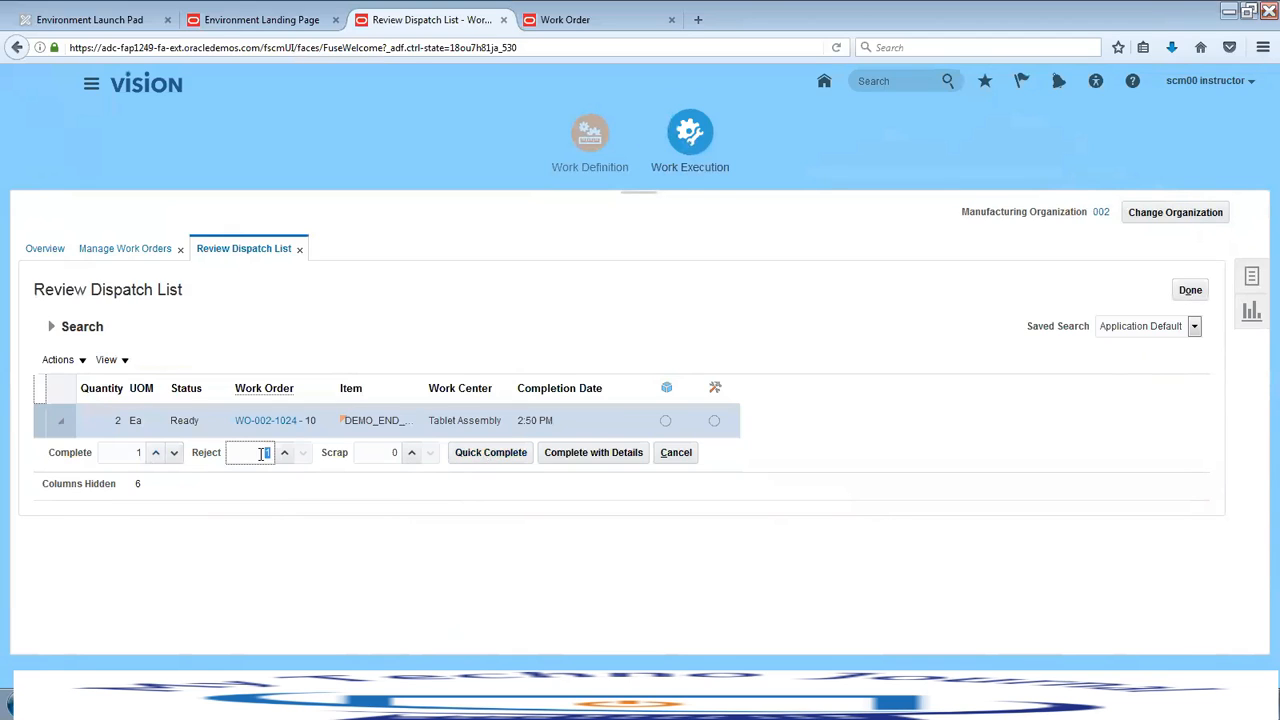
key(BackSpace)
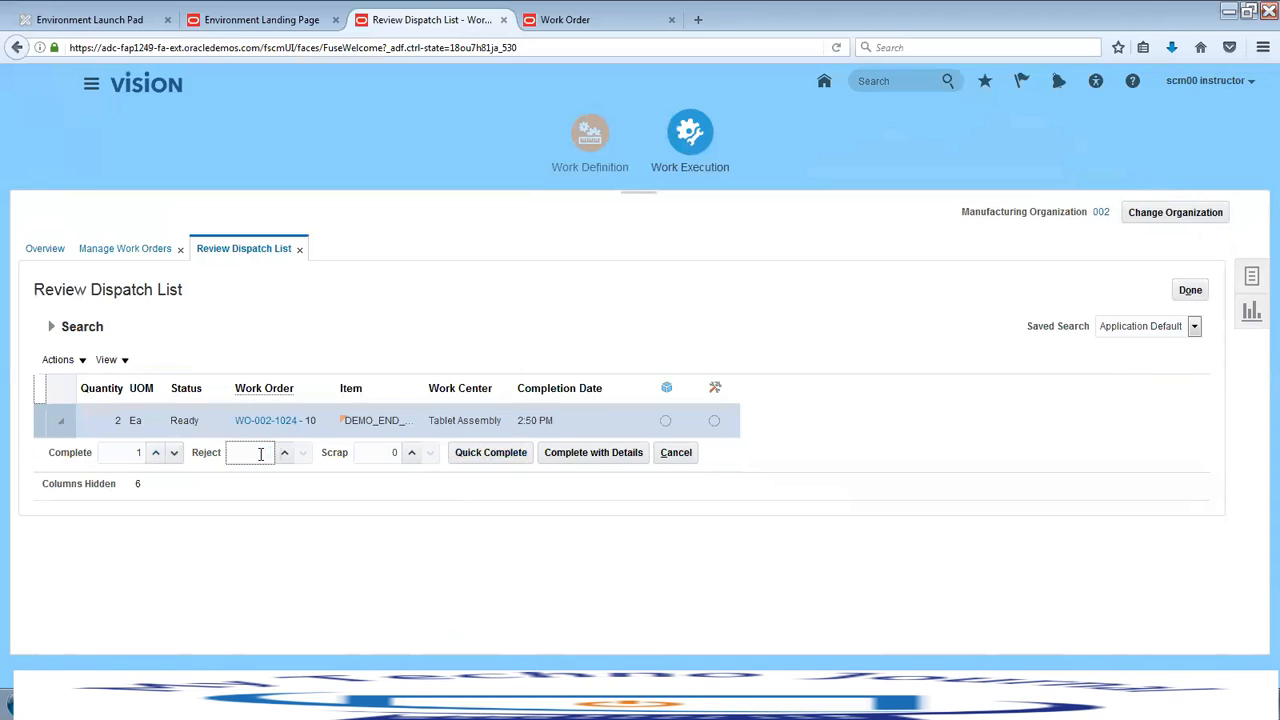
click(503, 460)
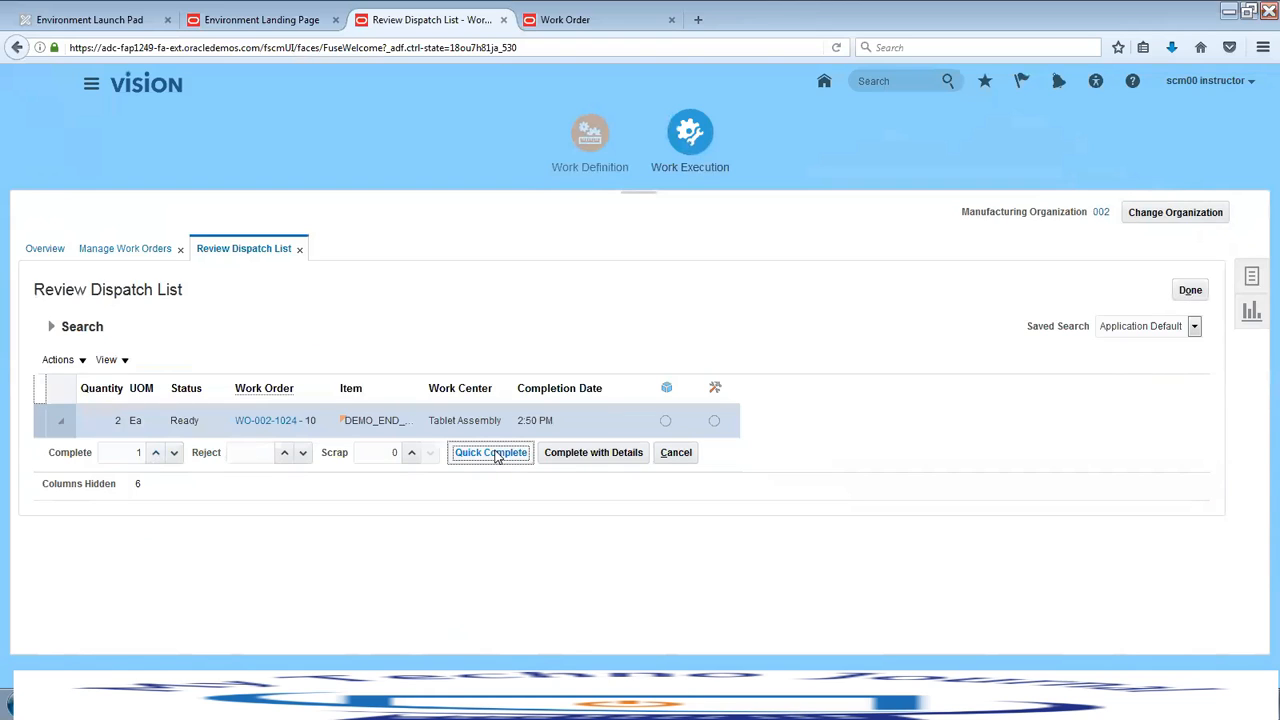
click(497, 455)
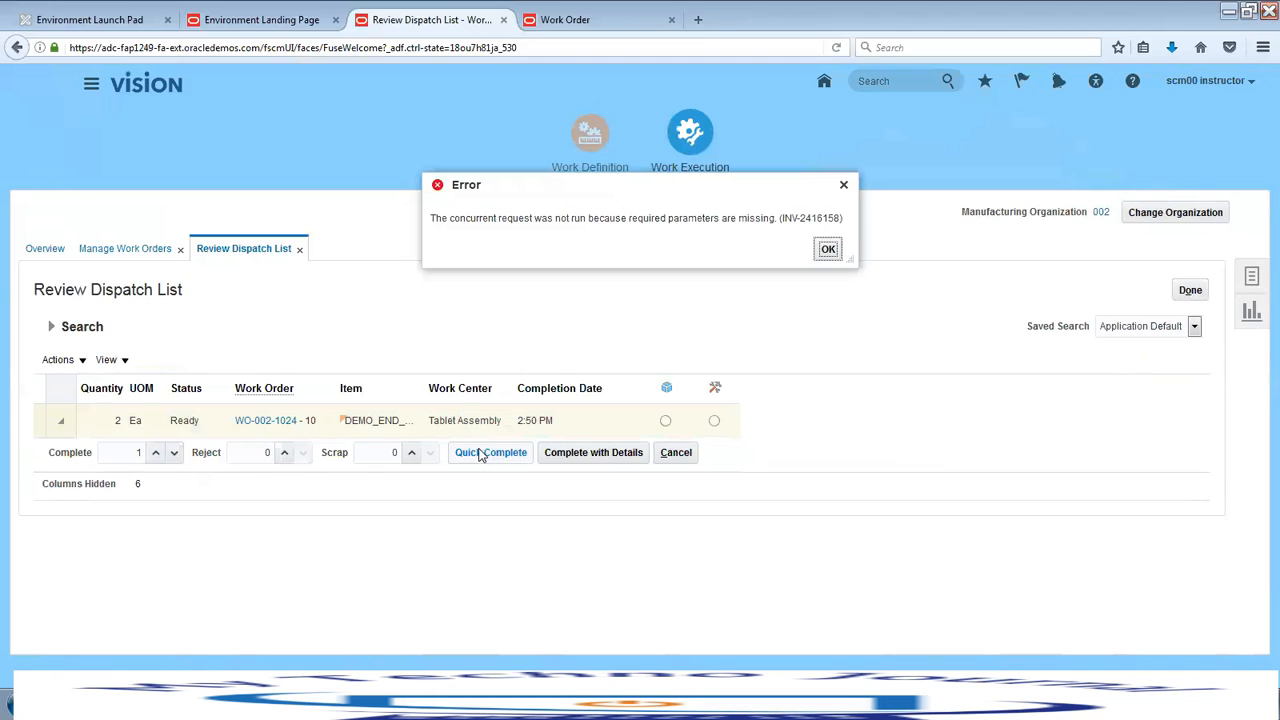
click(828, 250)
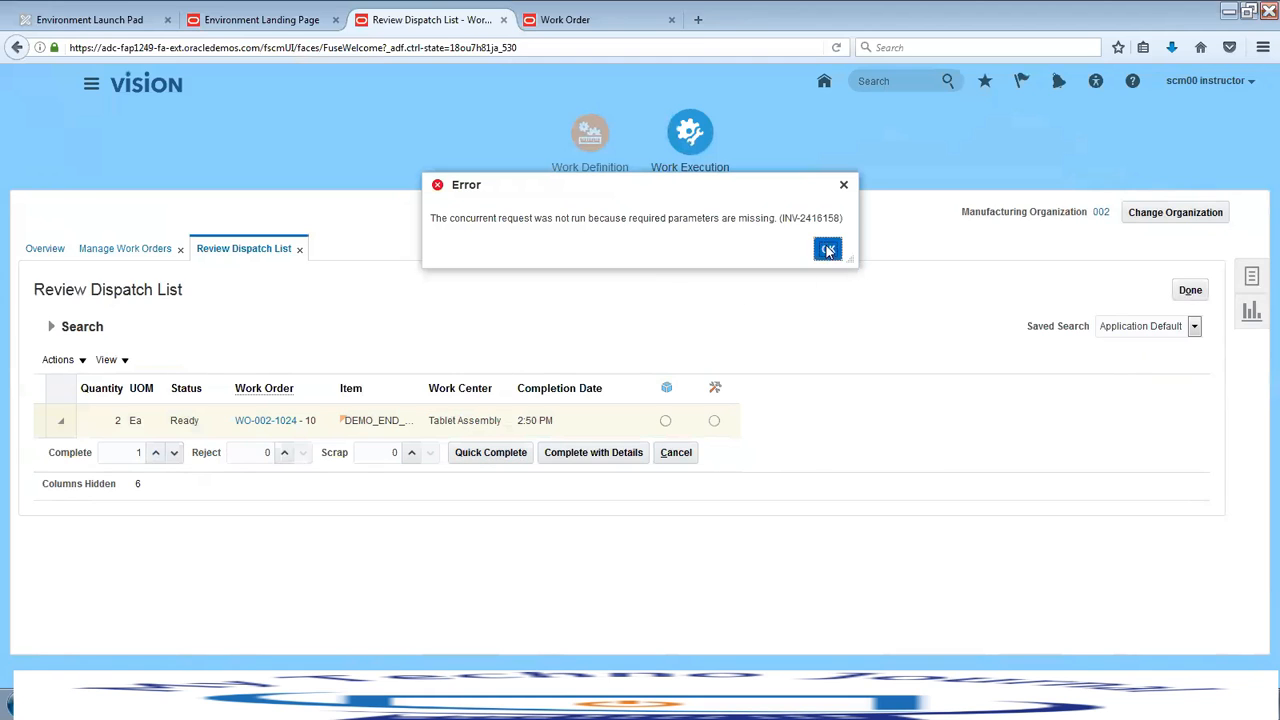
Quick complete one unit at operation 10 in Tablet Assembly and one unit at operation 30 in Tablet Packing
click(243, 452)
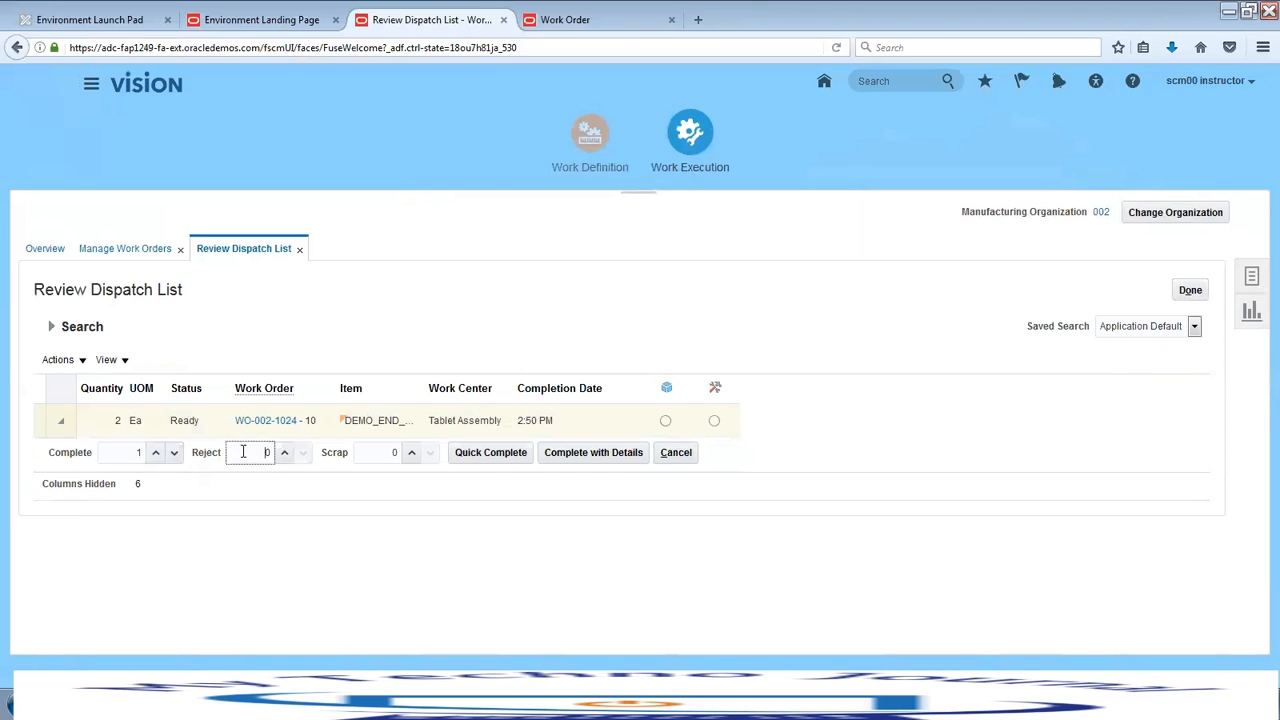
click(490, 455)
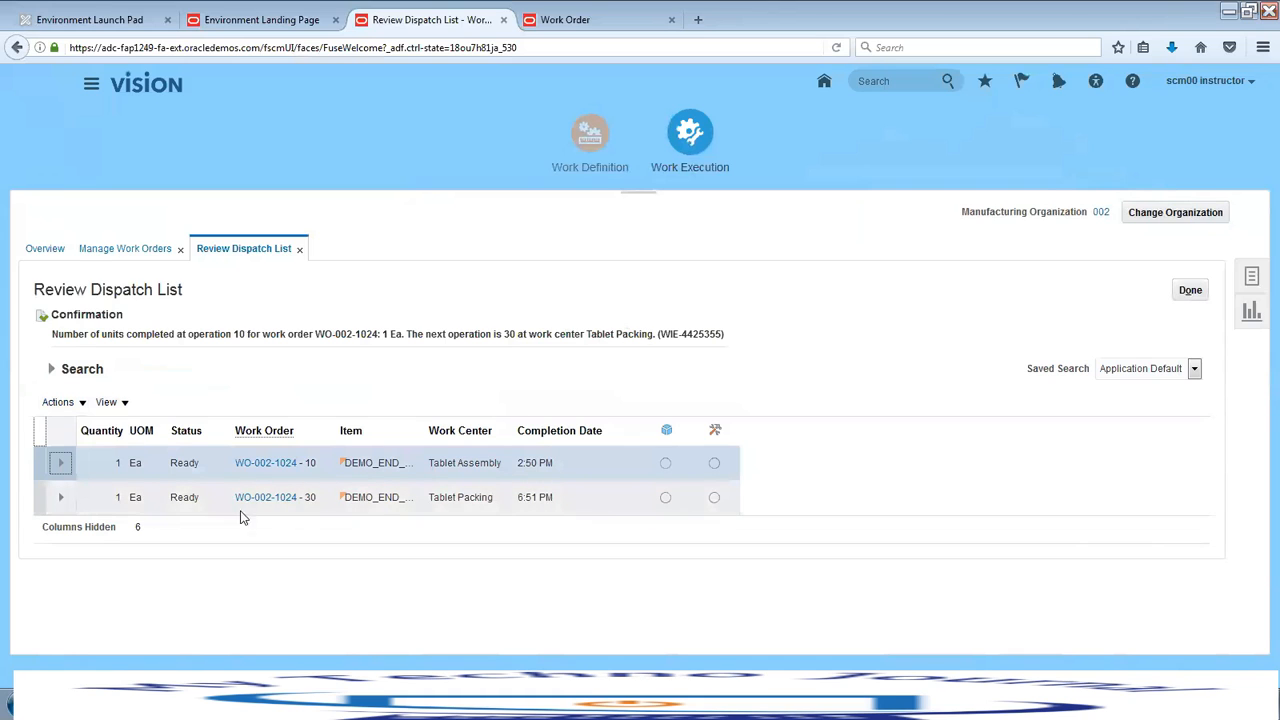
click(606, 504)
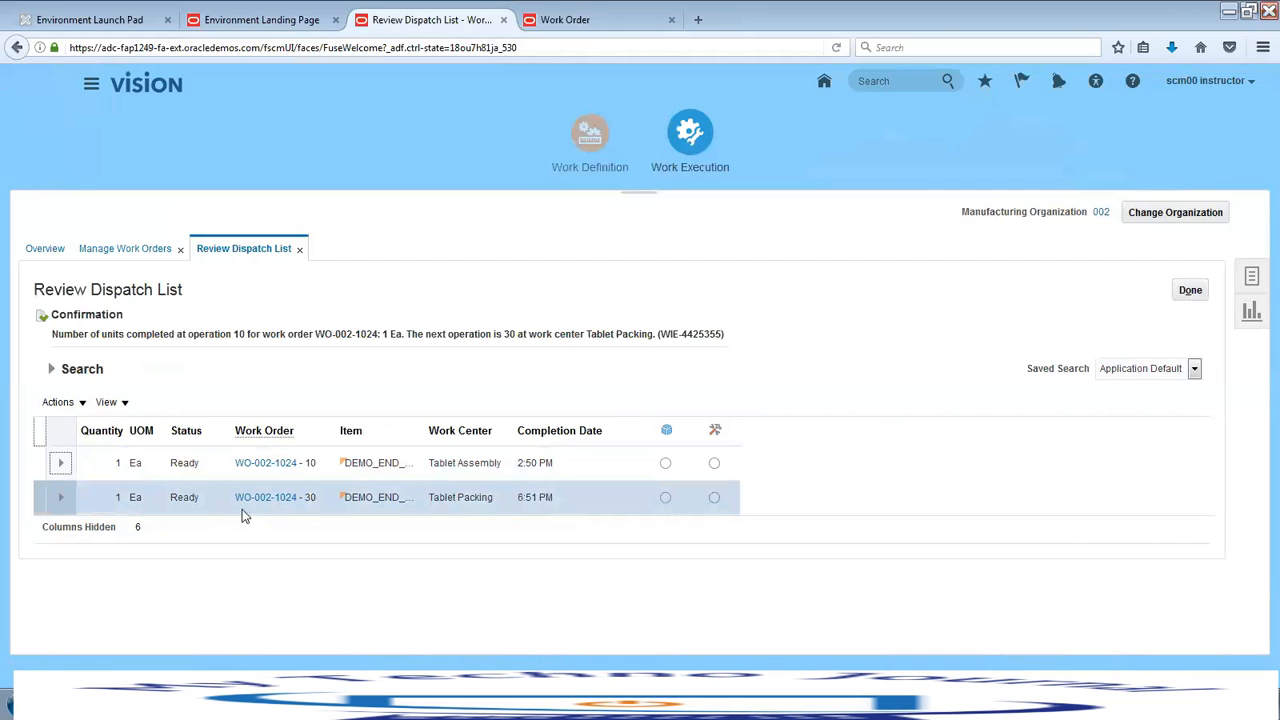
click(60, 497)
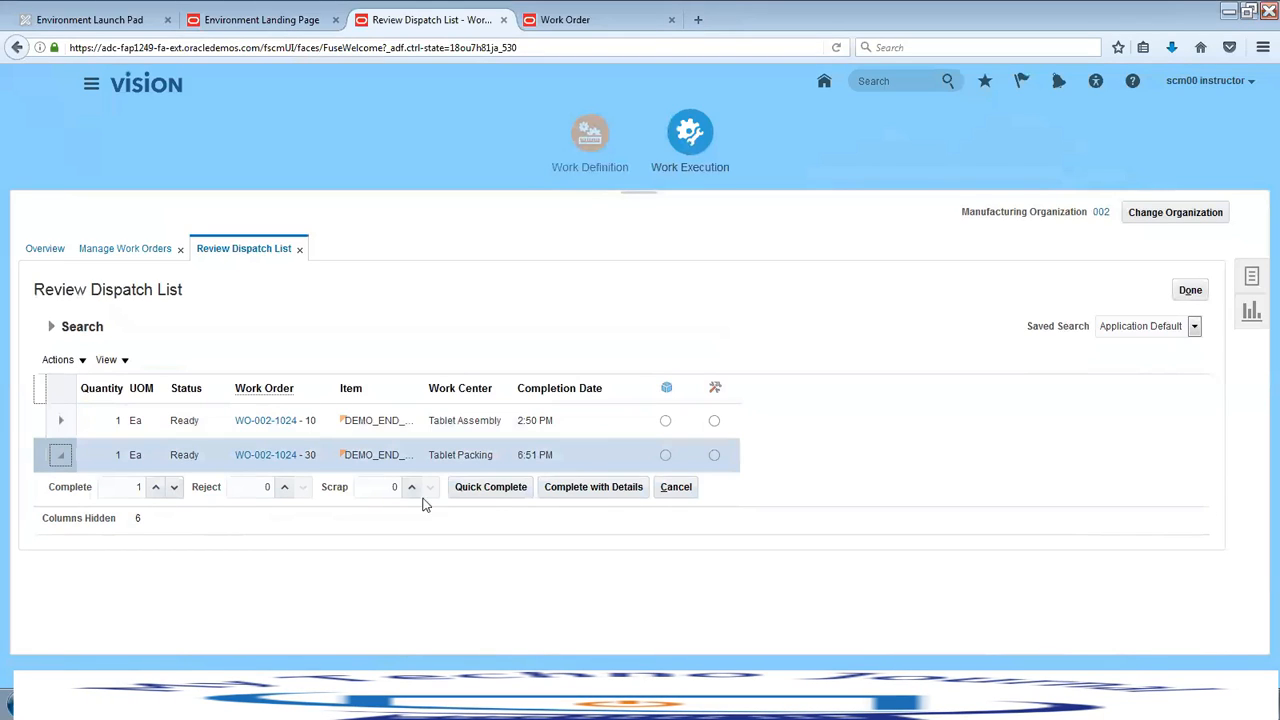
click(485, 491)
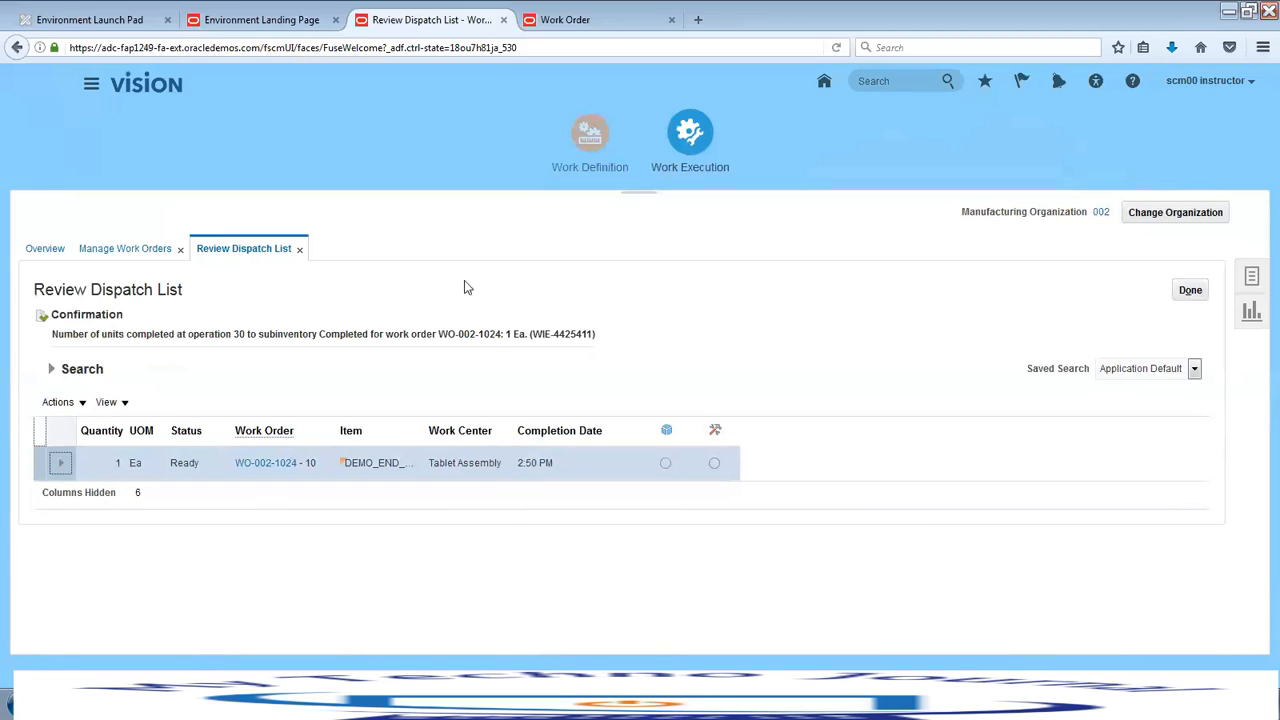
Complete the remaining unit at operation 10 with details, accepting the default product, backflush materials and resource charges, and save the transaction
click(59, 466)
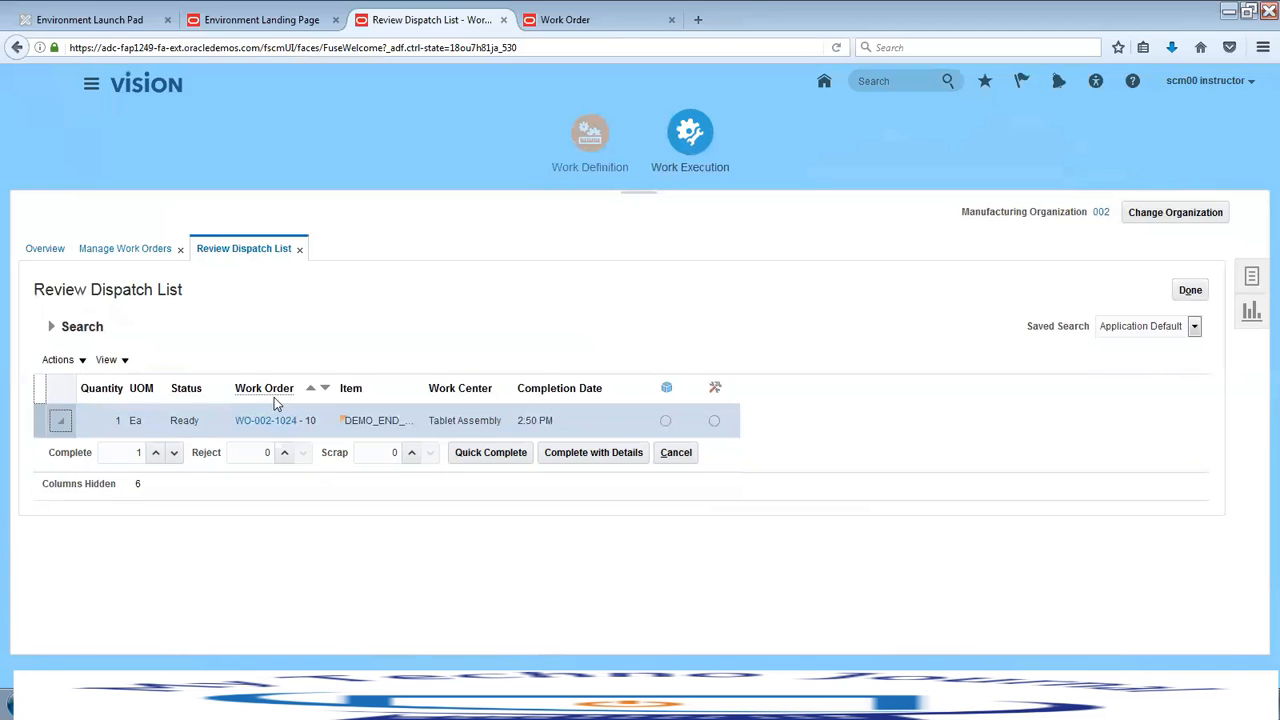
click(116, 454)
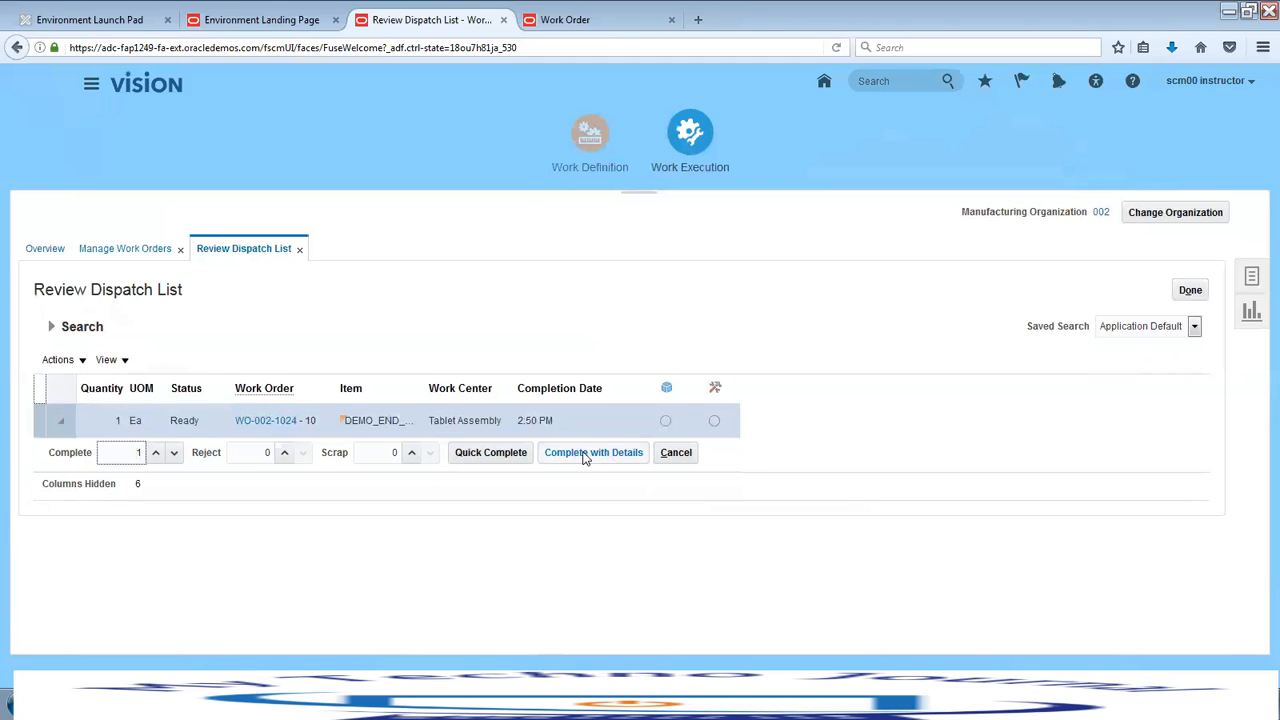
click(586, 455)
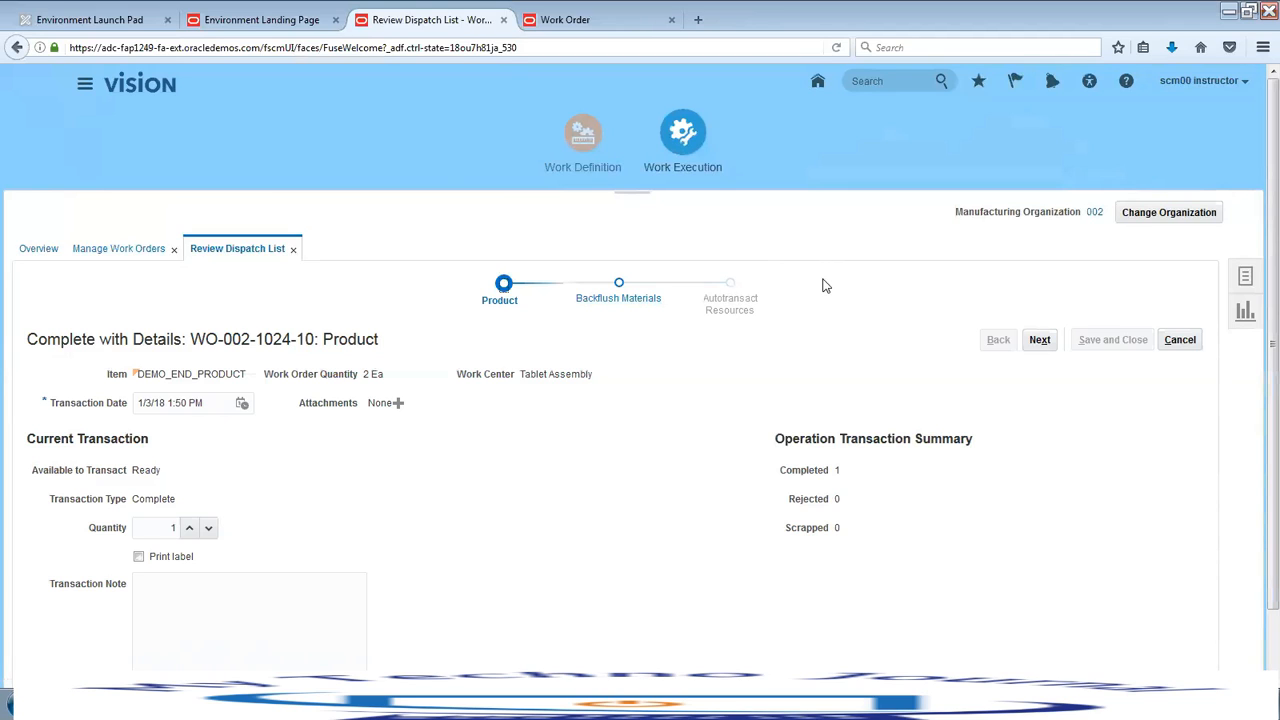
click(1040, 341)
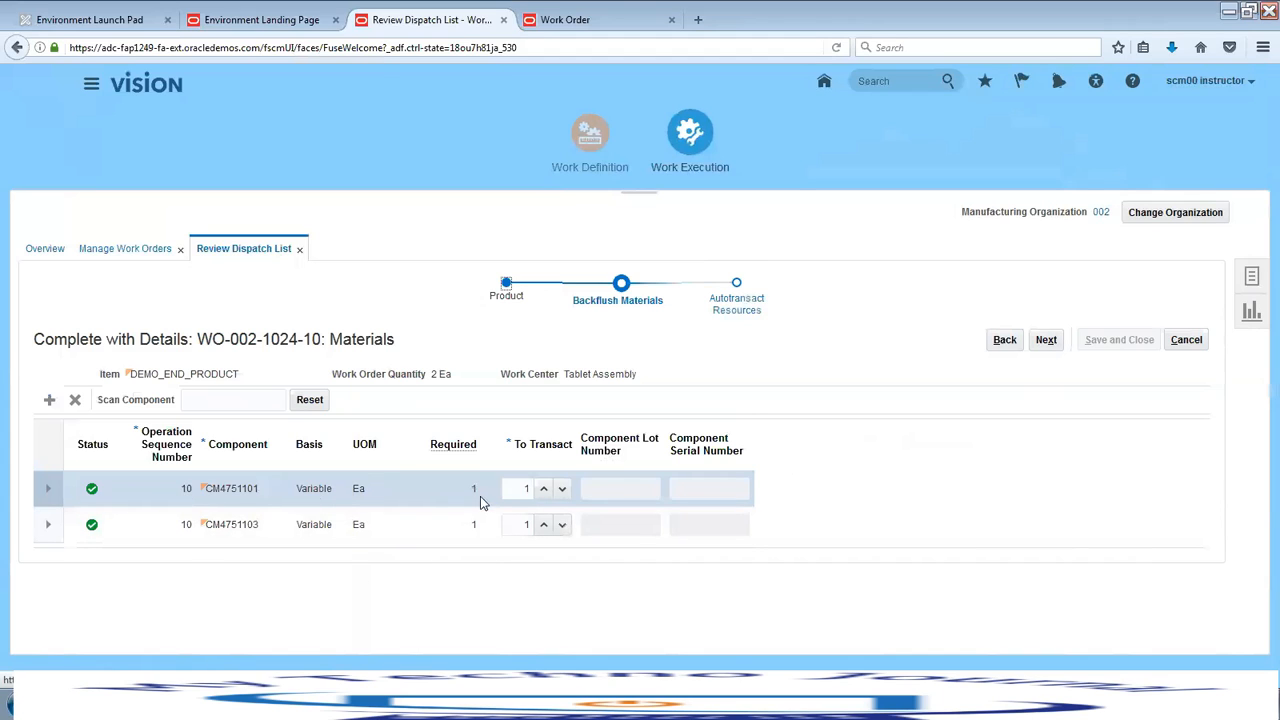
click(1048, 341)
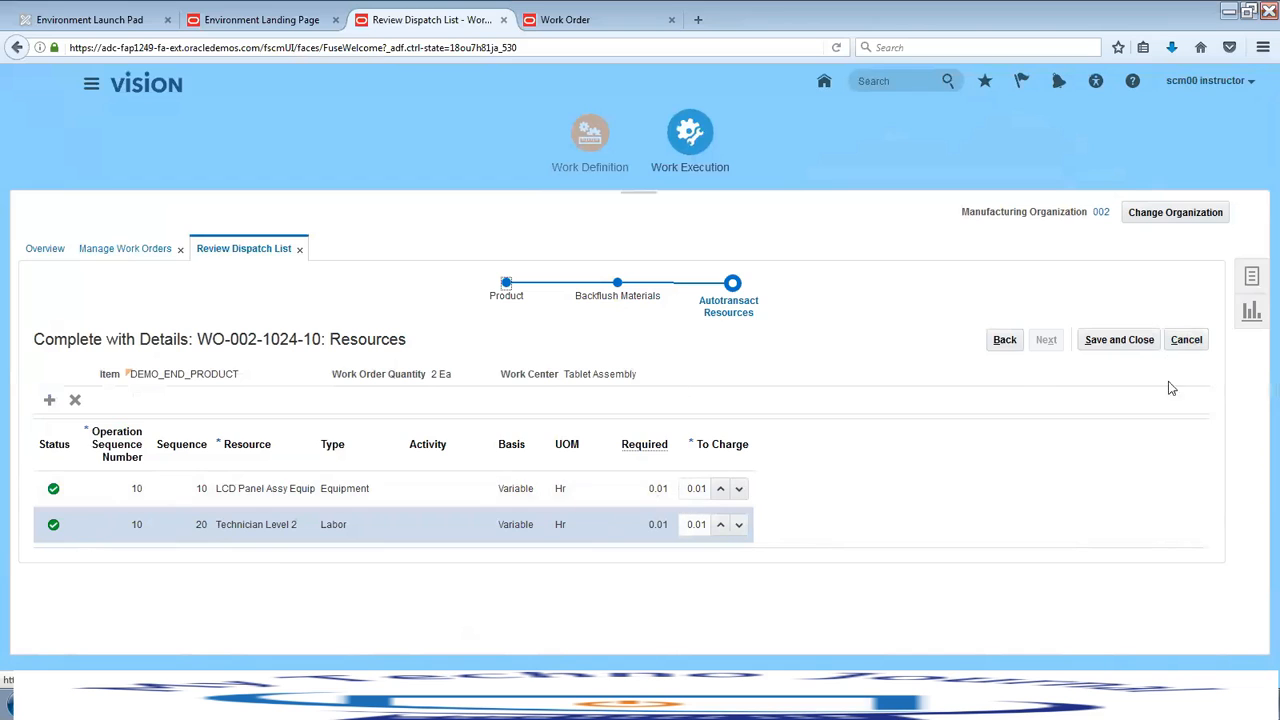
click(1122, 343)
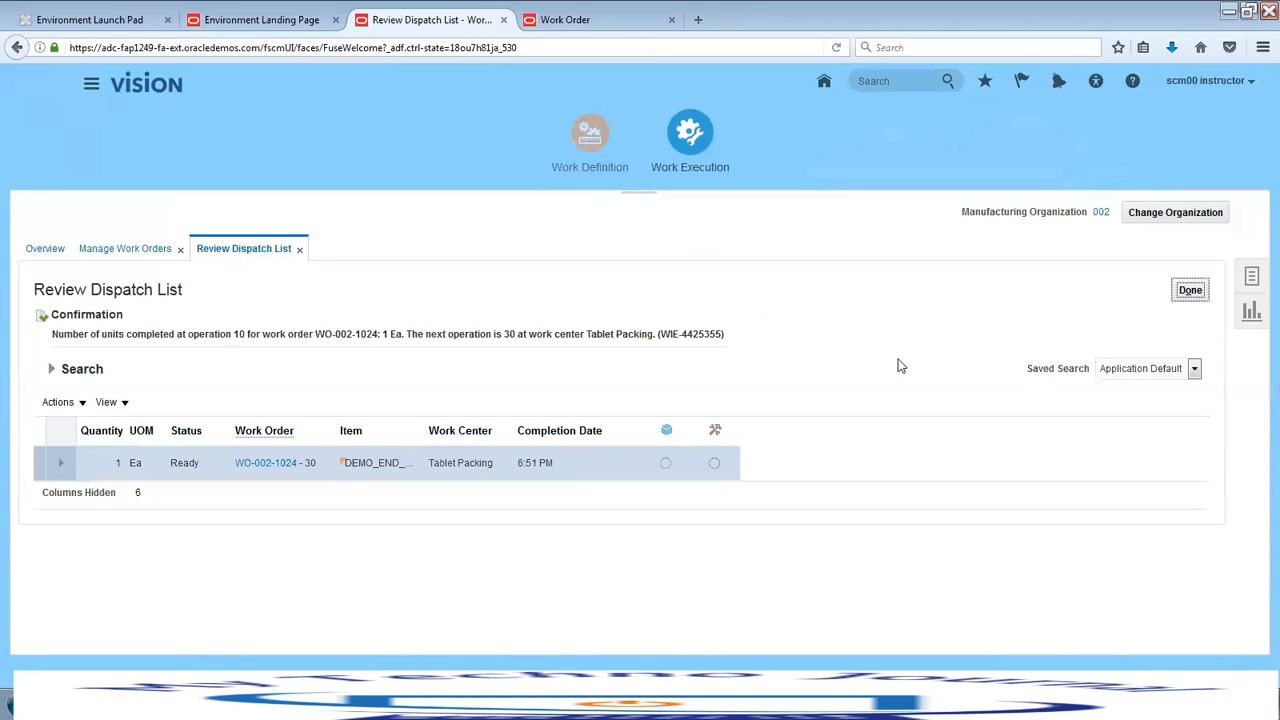
Complete the remaining unit at operation 30 with details, accepting the default materials and resources, and save it to the Completed subinventory
click(61, 461)
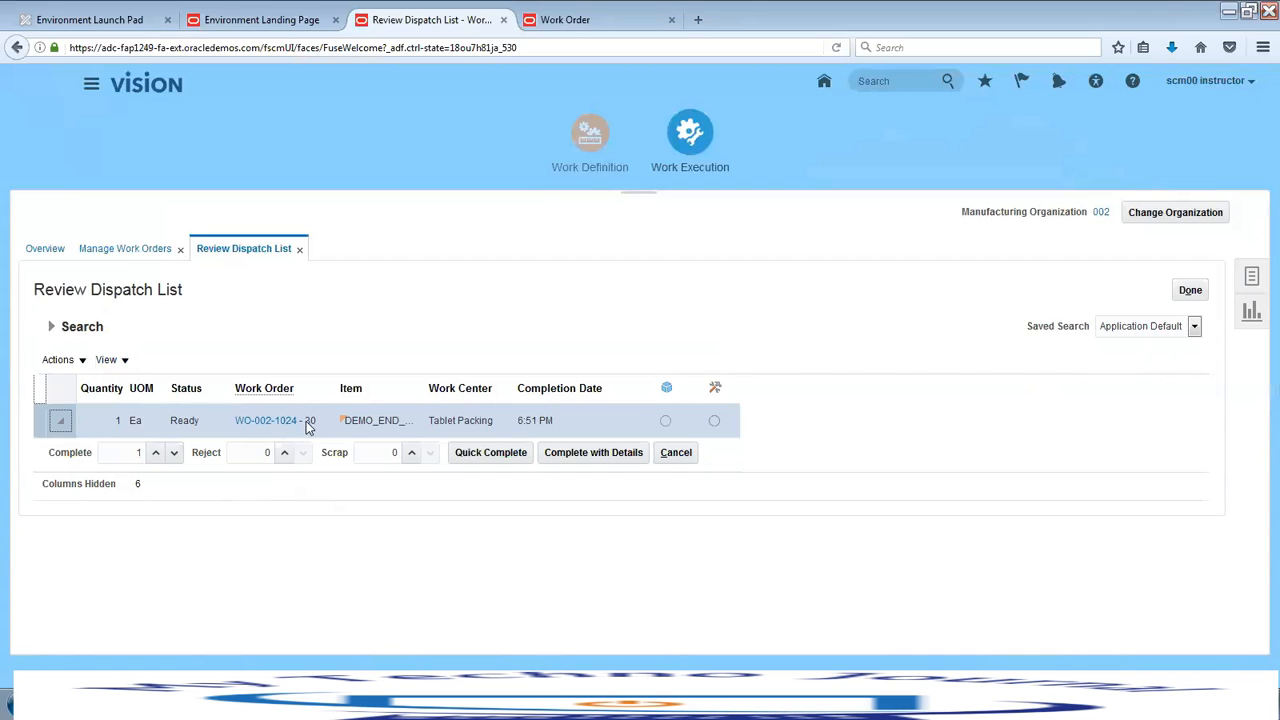
click(595, 452)
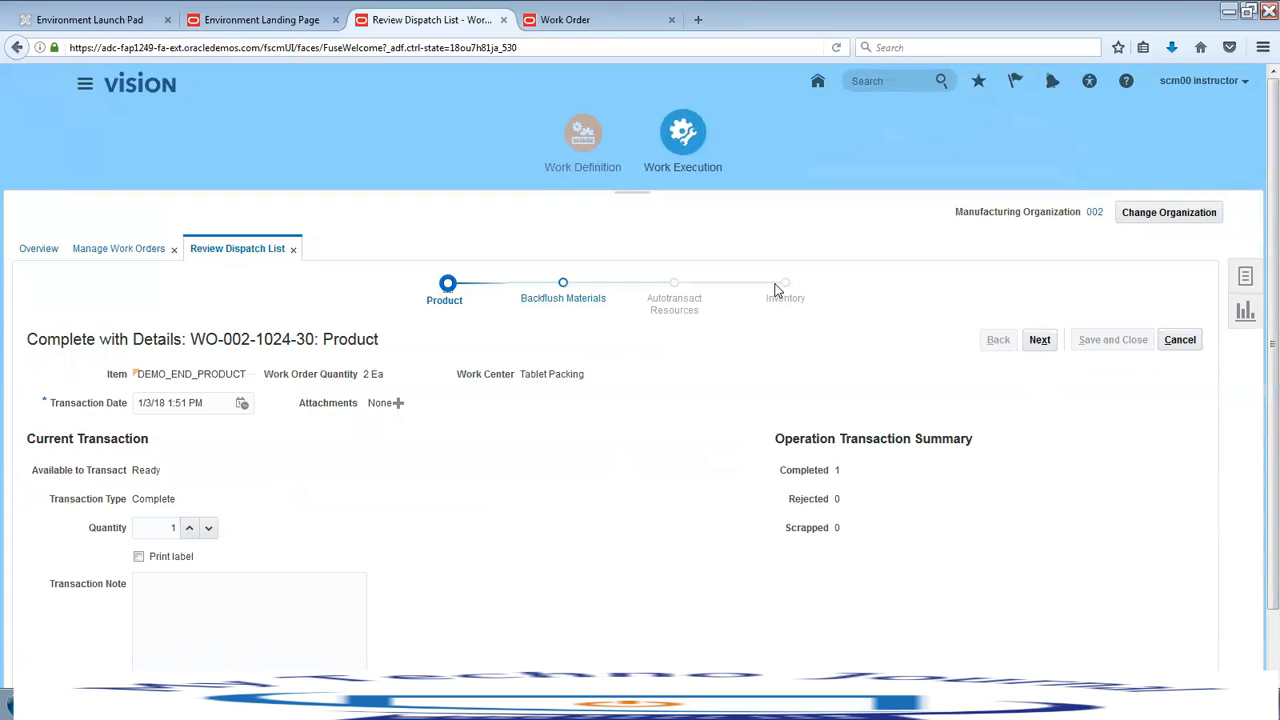
click(1038, 341)
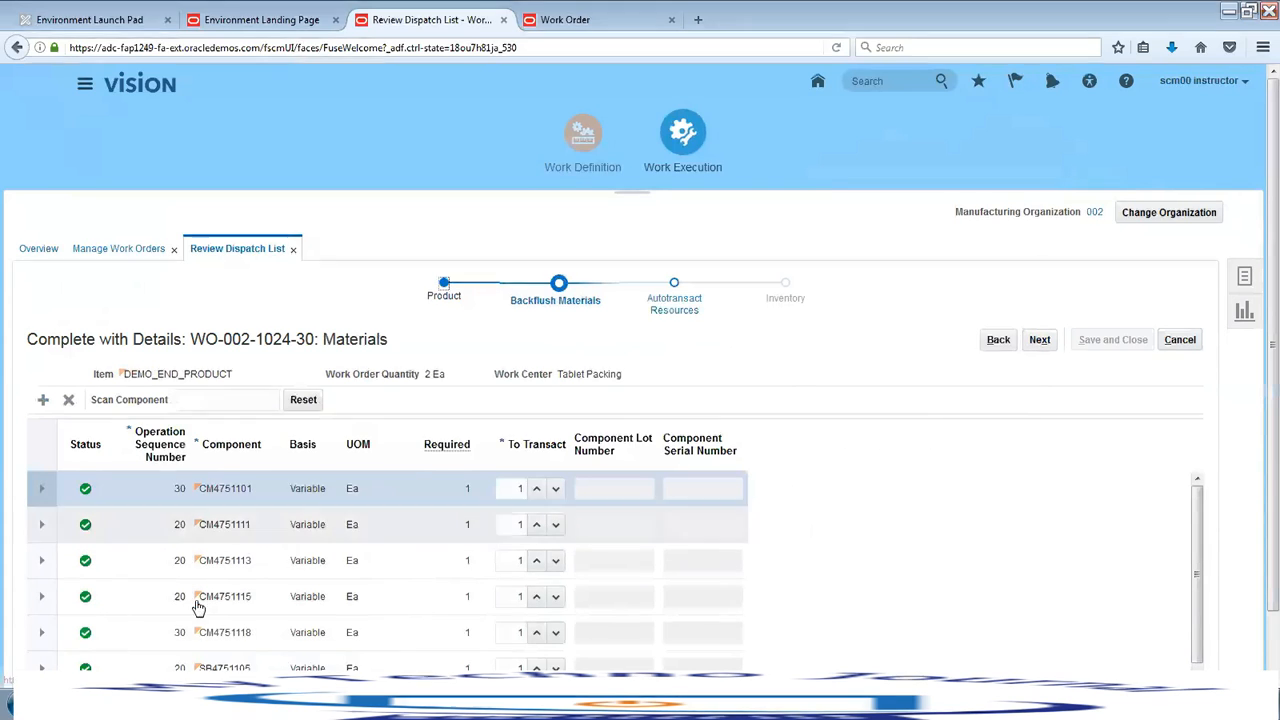
scroll(1258, 424, down, 1)
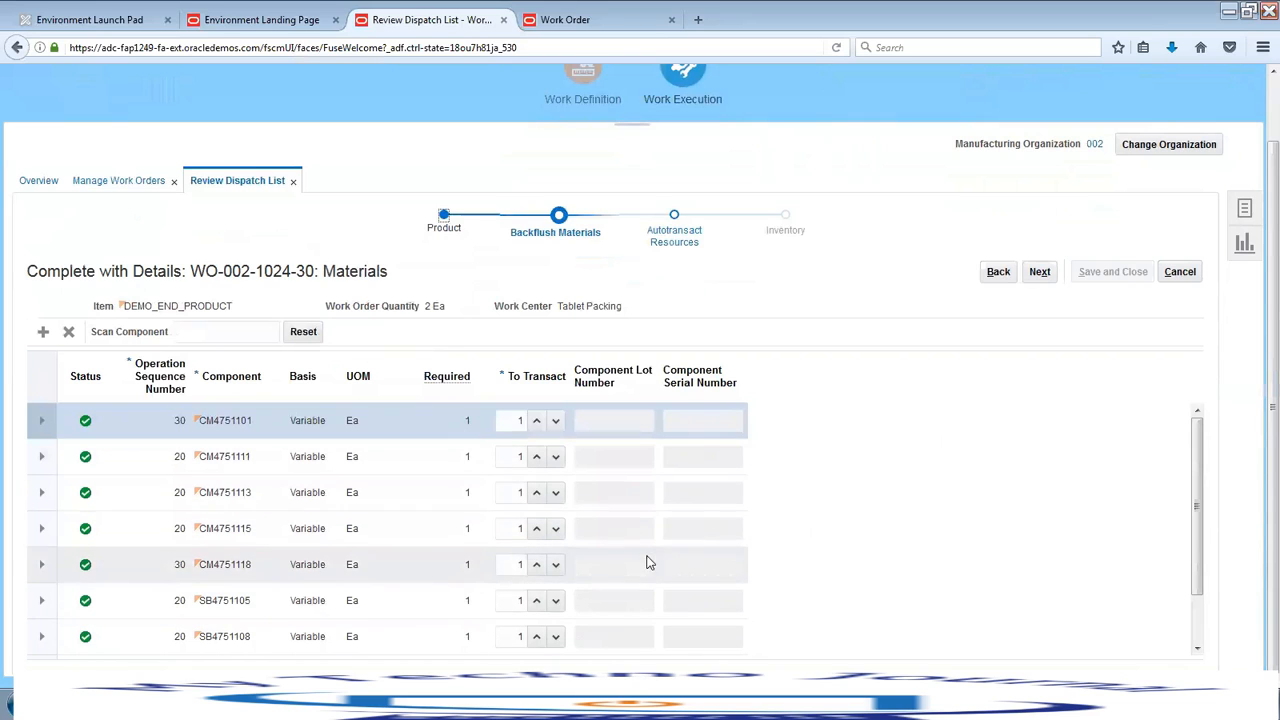
click(1039, 273)
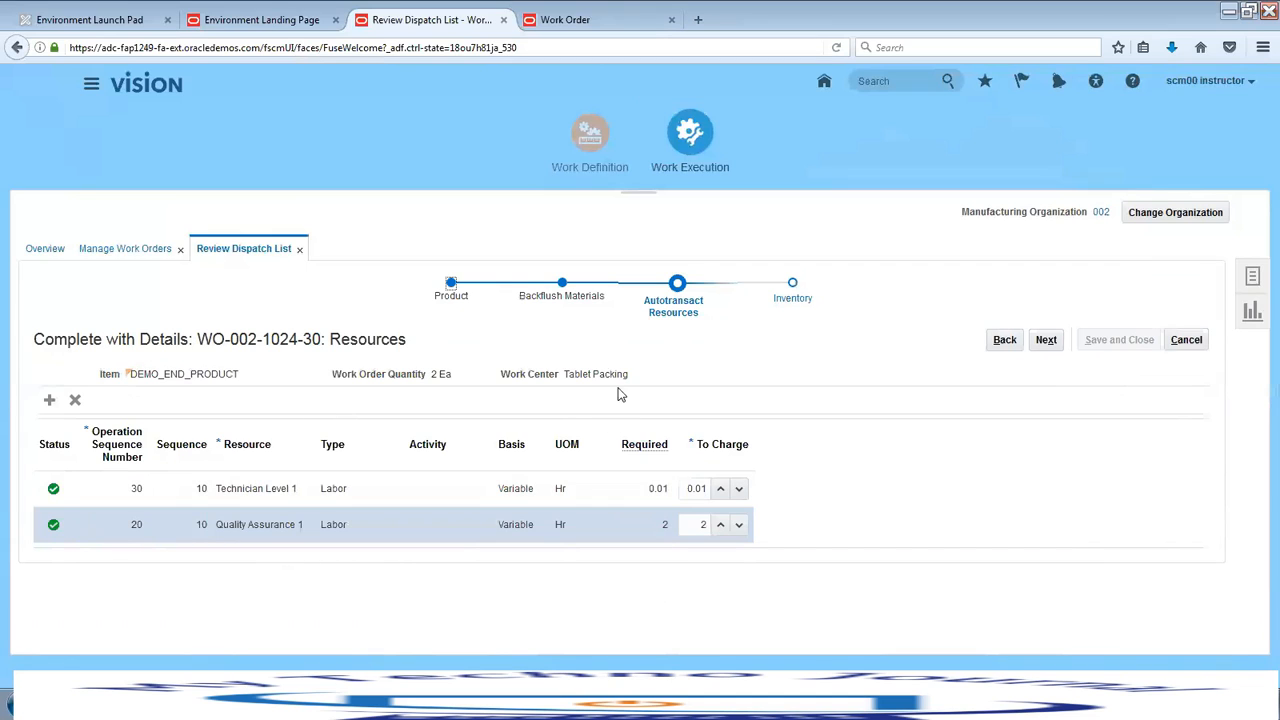
click(1046, 340)
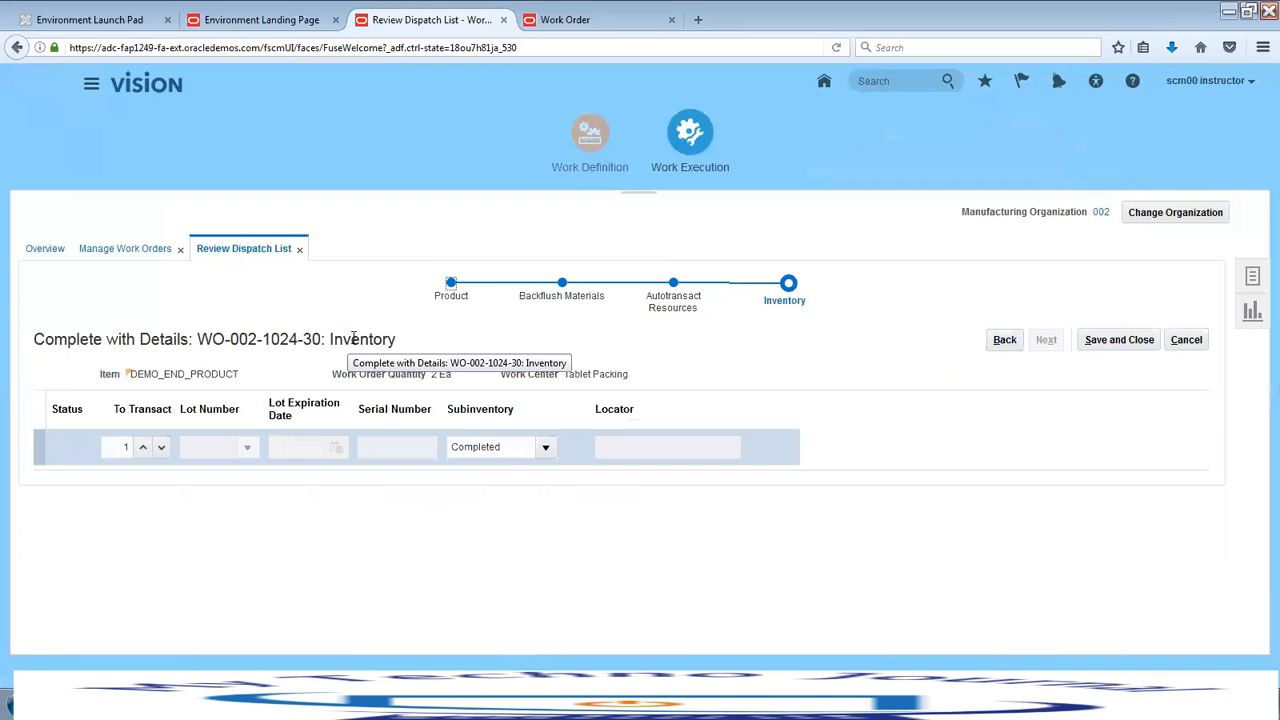
click(556, 453)
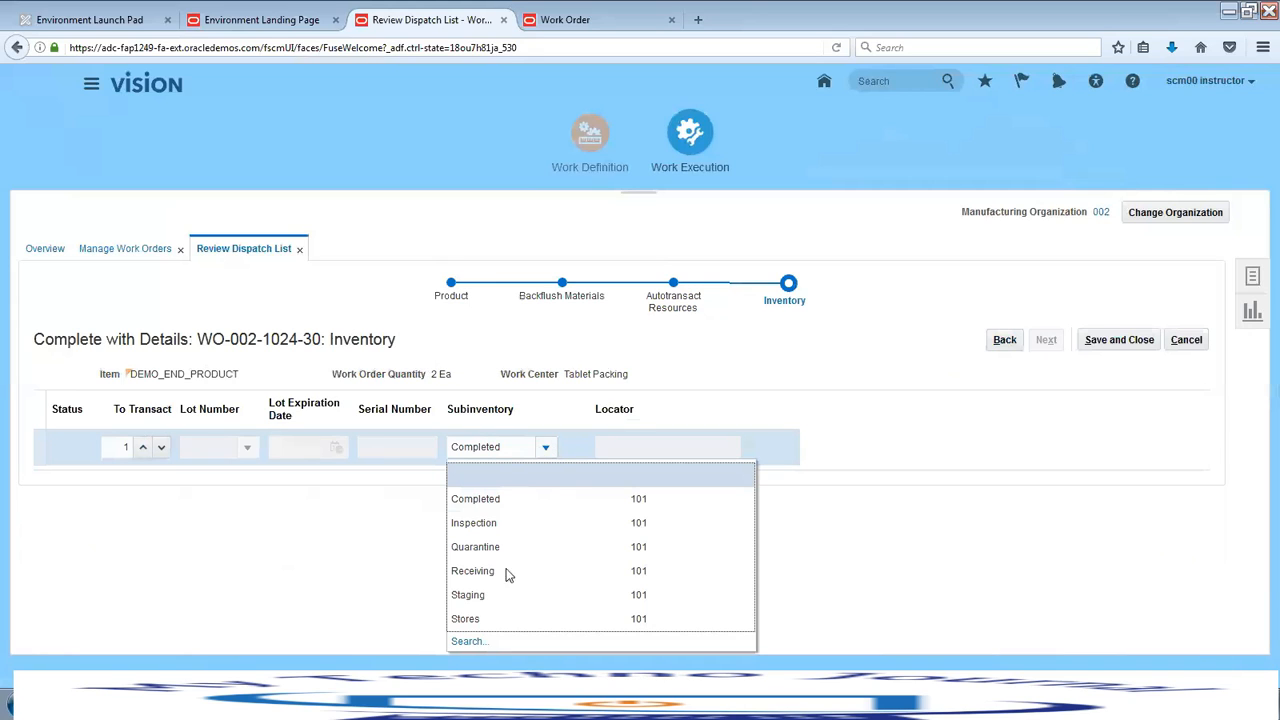
click(535, 507)
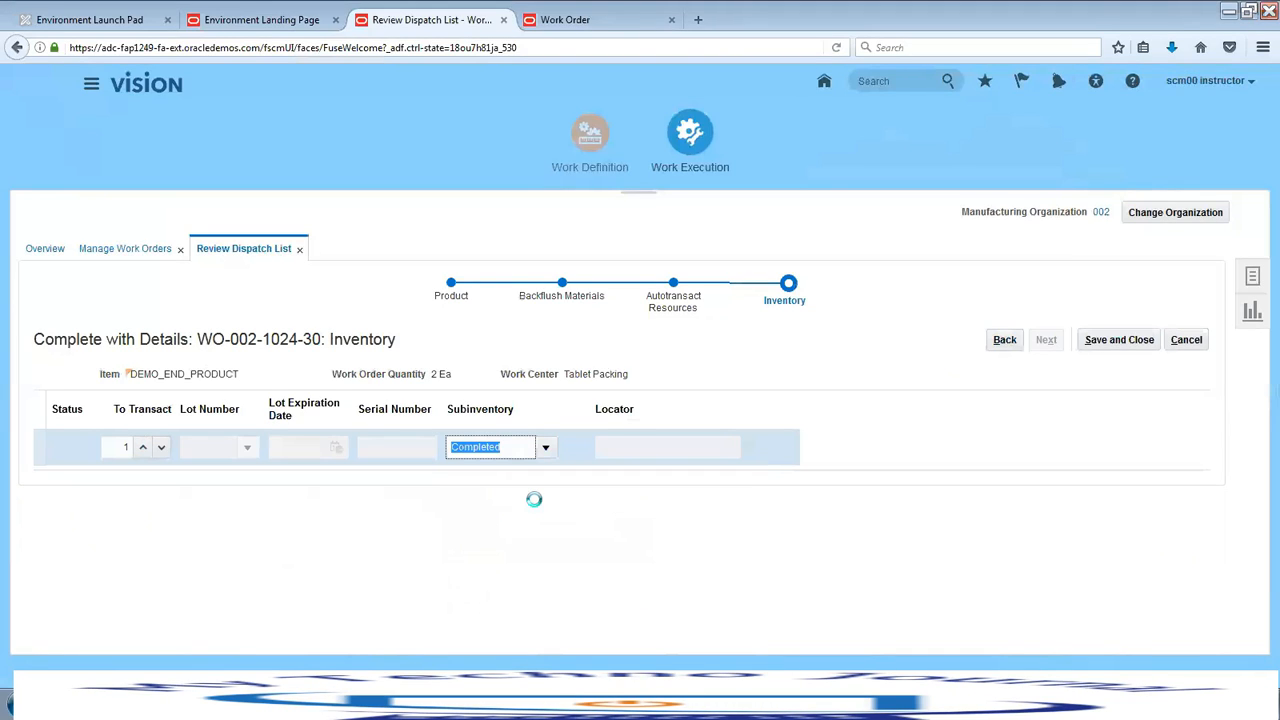
click(1105, 343)
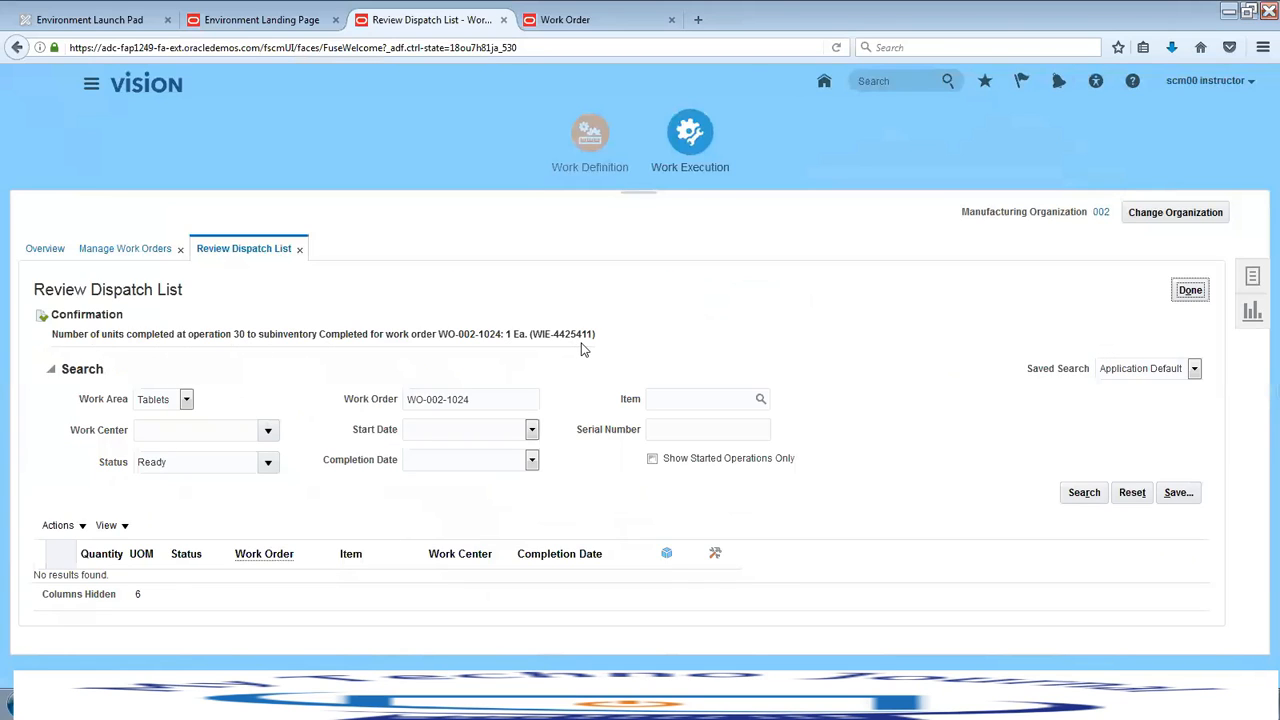
Leave the dispatch list and search the work orders for DEMO_END_PRODUCT without the Released status filter
click(1190, 290)
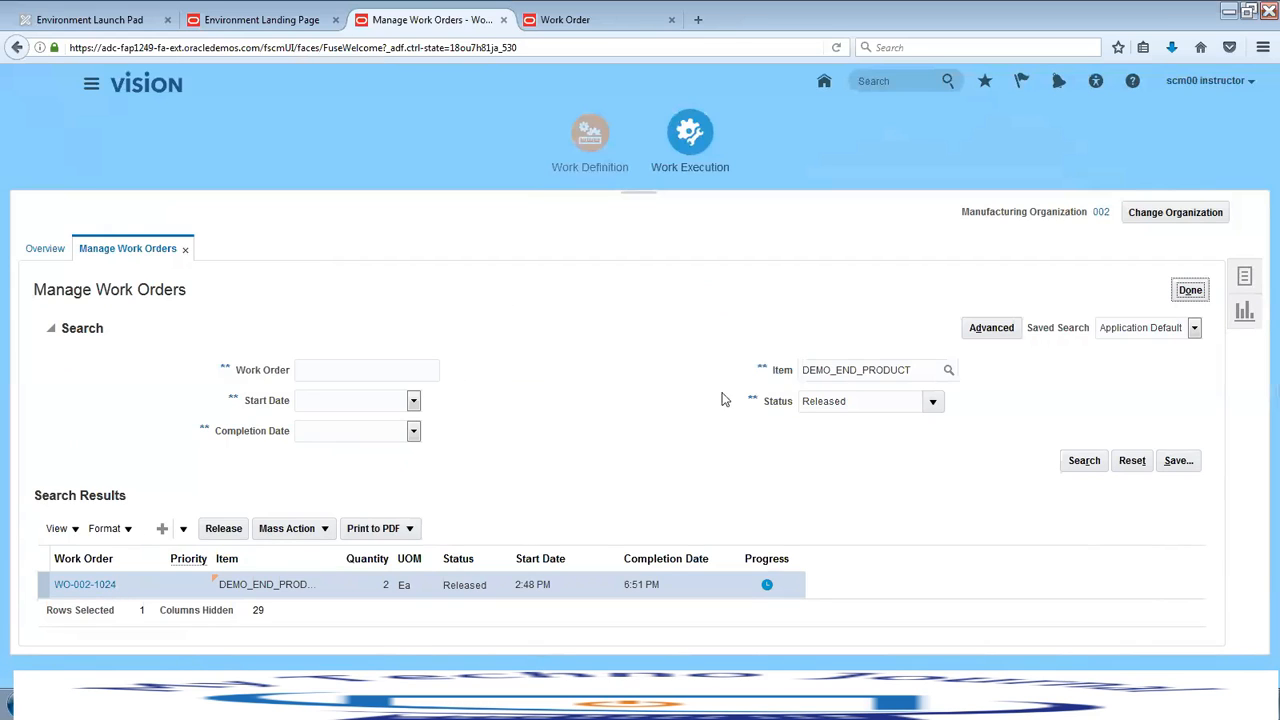
click(1081, 464)
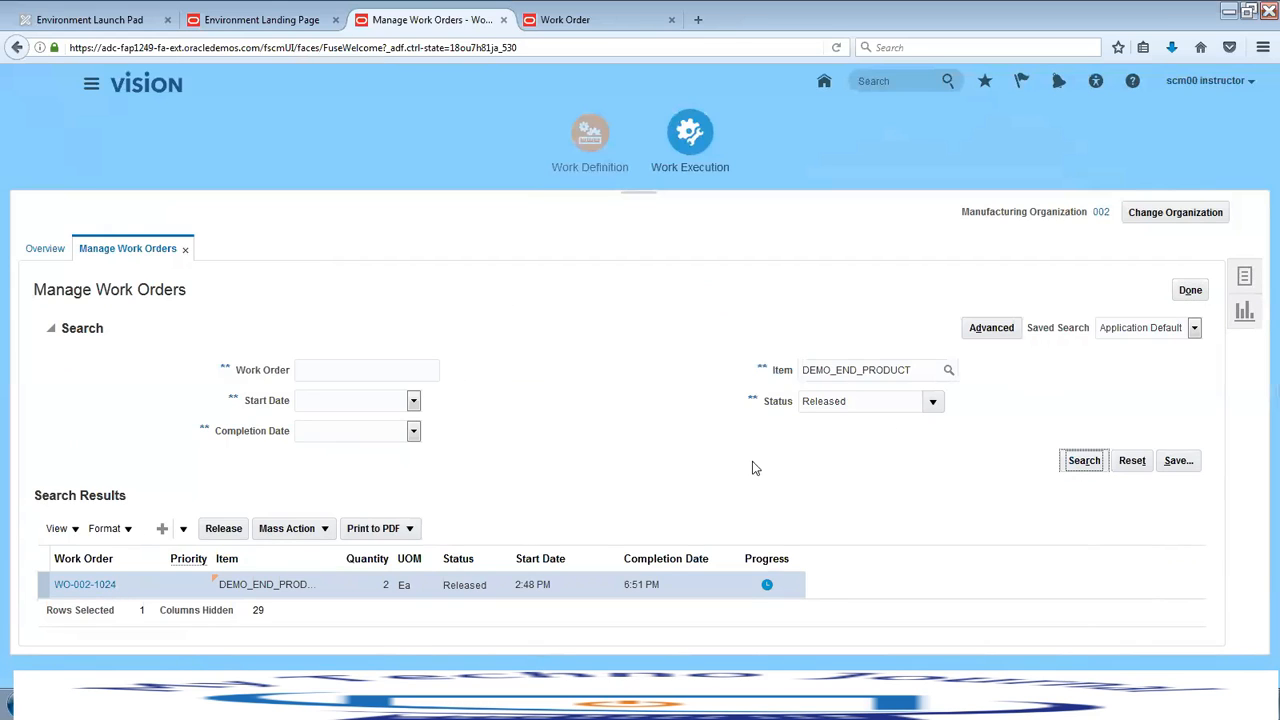
click(933, 402)
click(811, 426)
click(811, 426)
click(1083, 461)
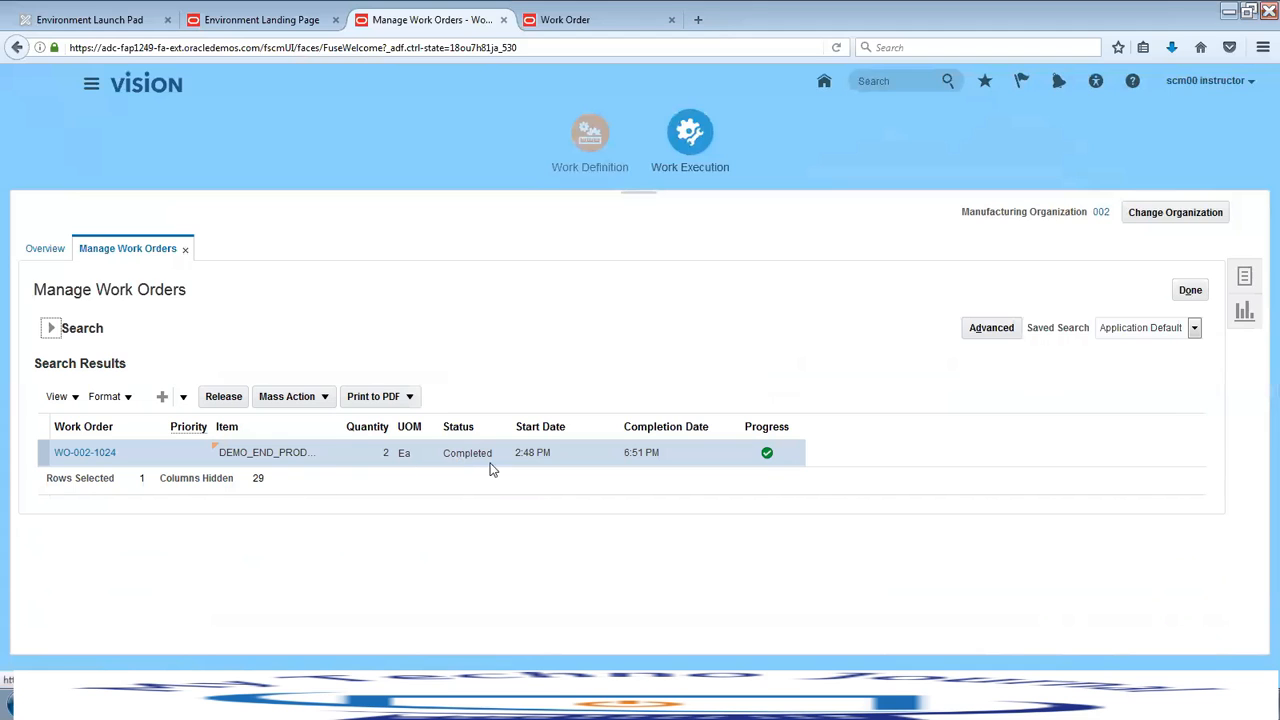
Open work order WO-002-1024 and examine its operations, status history and full production transaction history
click(86, 453)
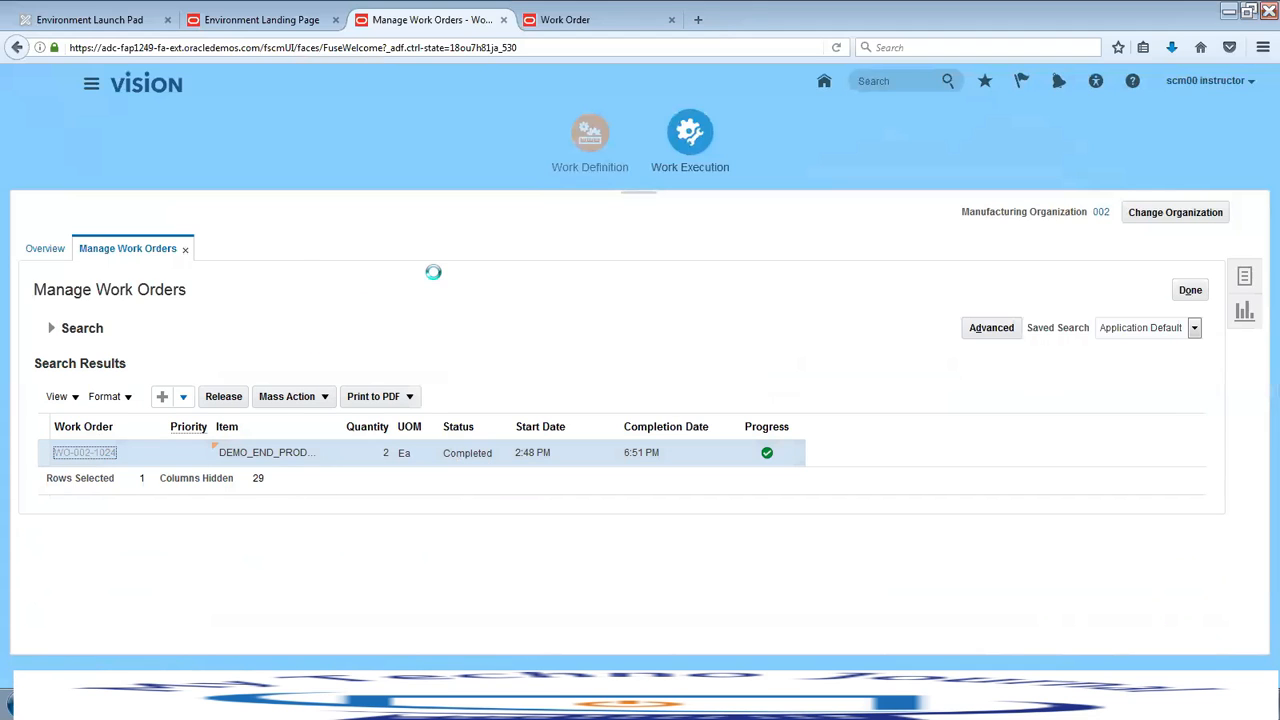
click(168, 333)
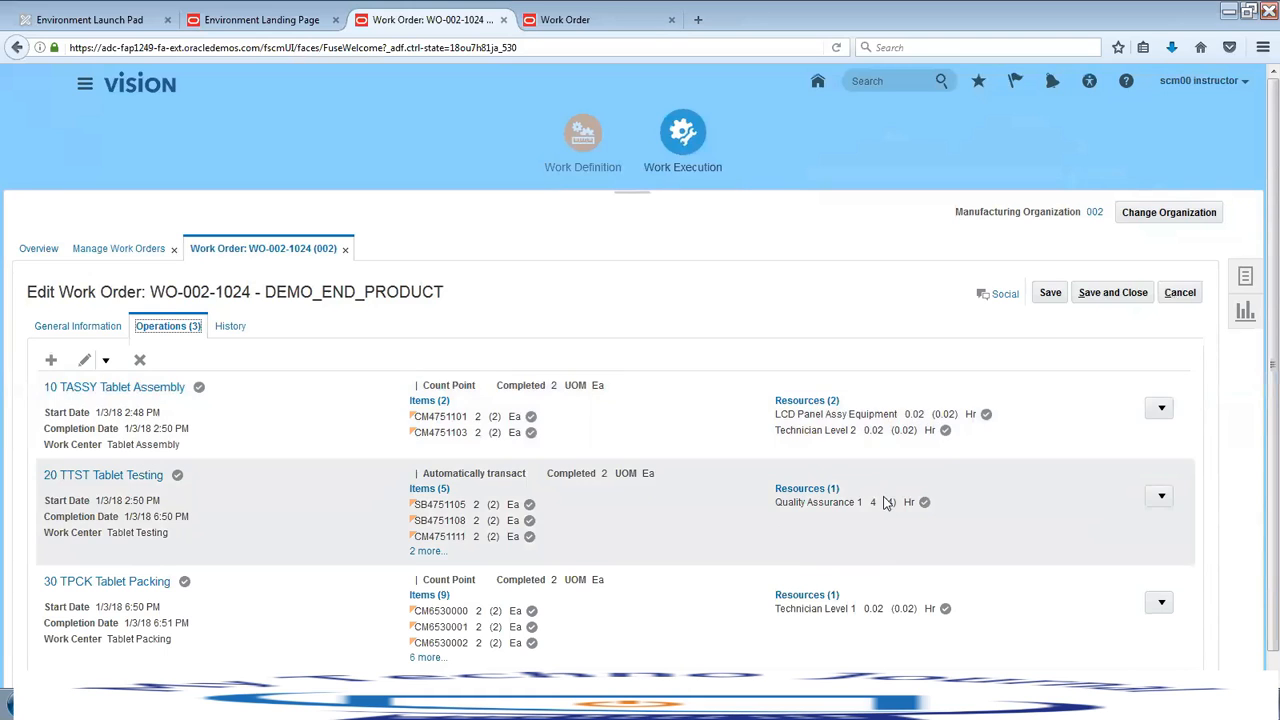
click(234, 329)
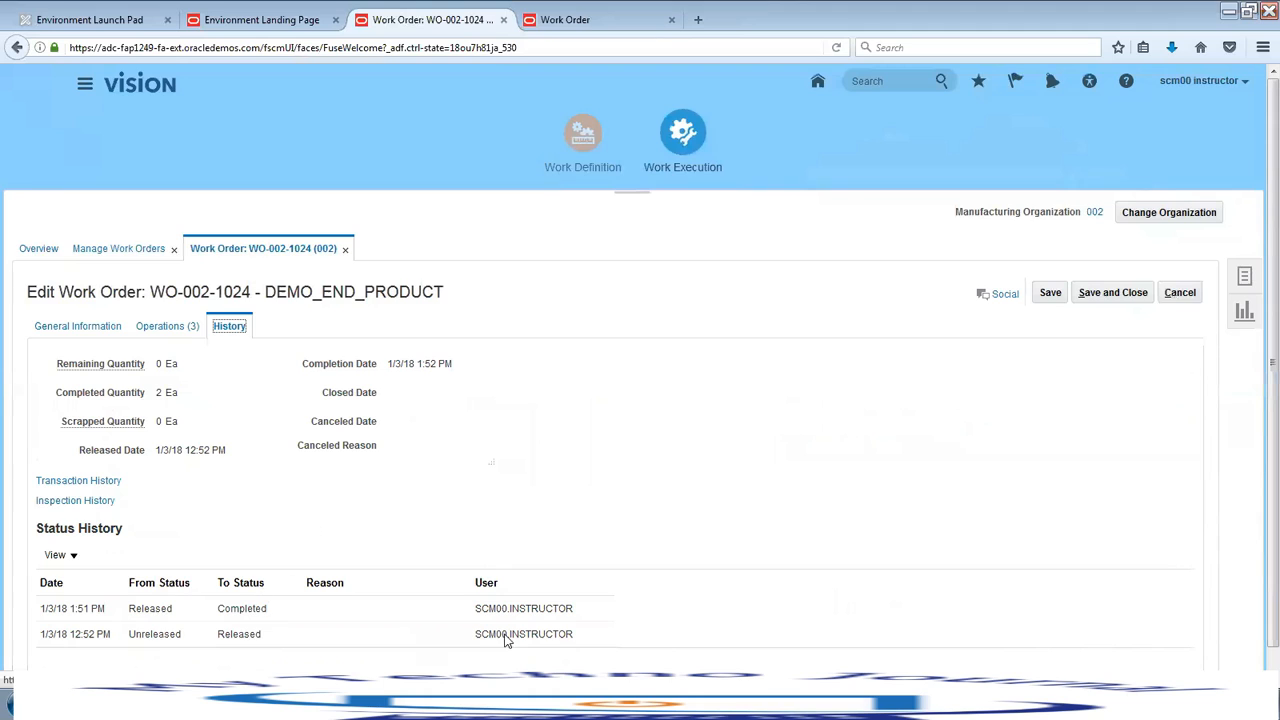
click(107, 483)
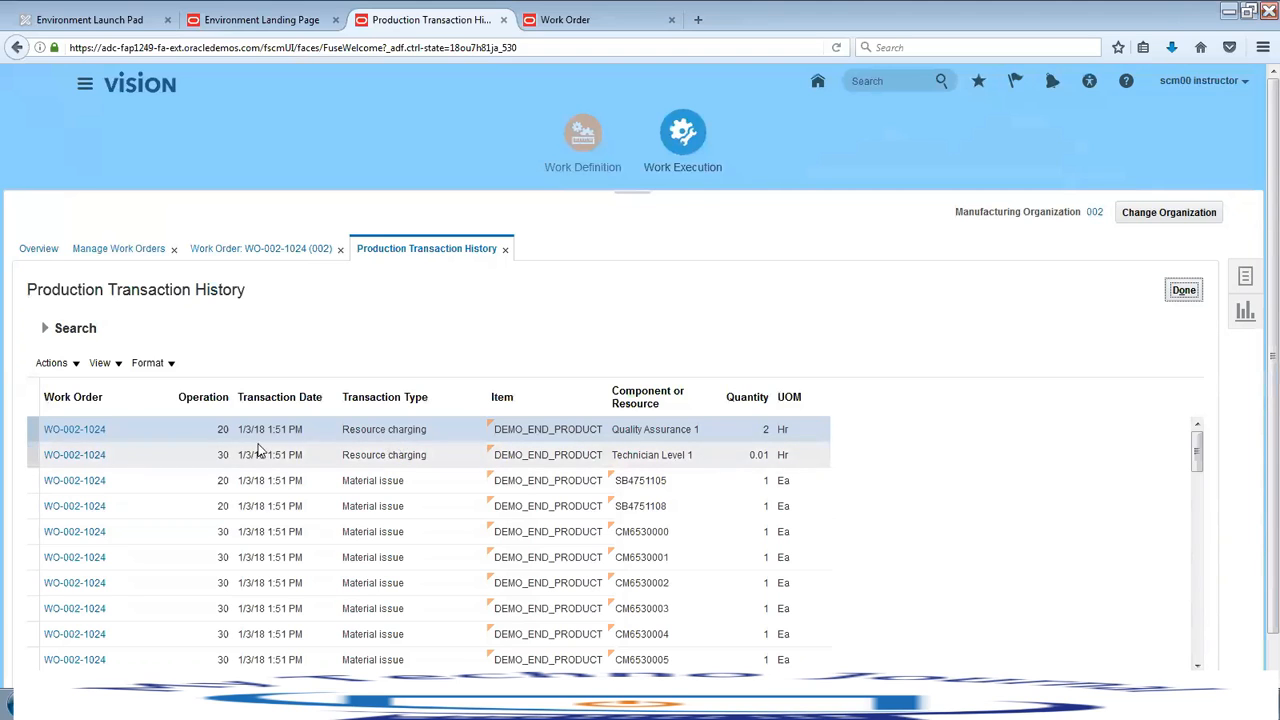
click(1199, 472)
drag(1199, 472, 1200, 580)
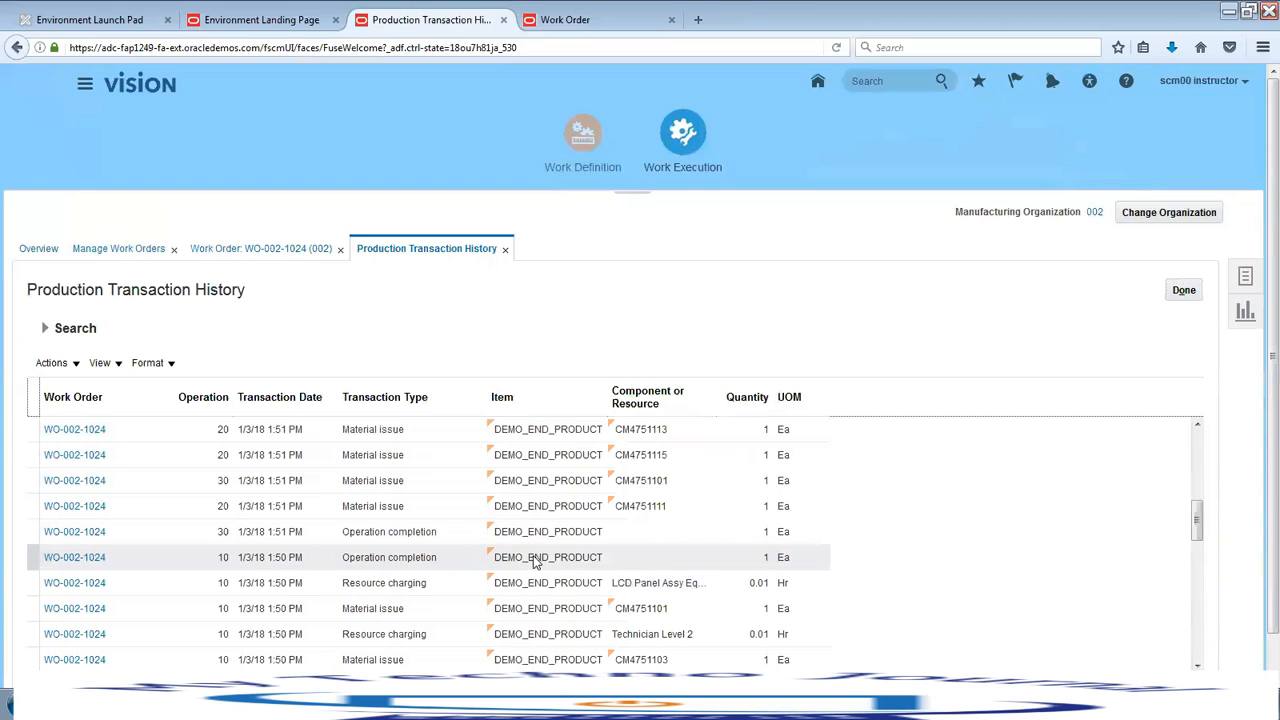
drag(1205, 532, 1200, 636)
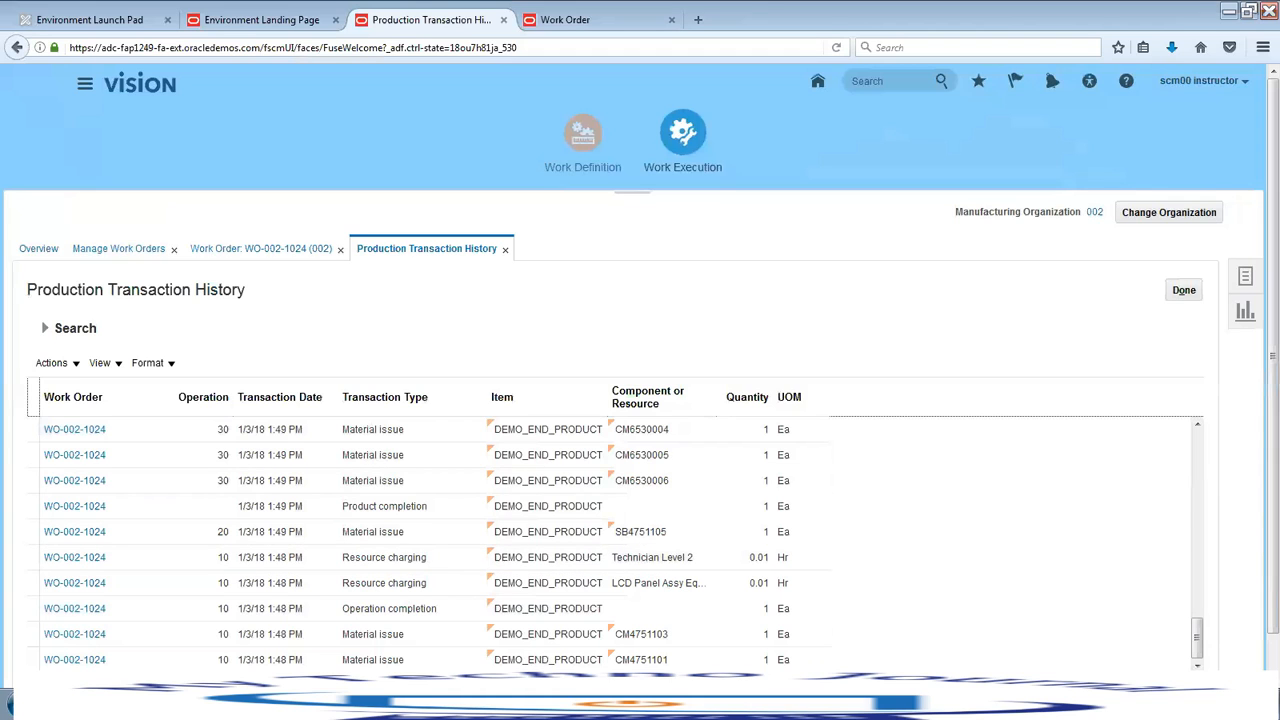
Leave the production transaction history and open the Report Orderless Completion task
click(1245, 280)
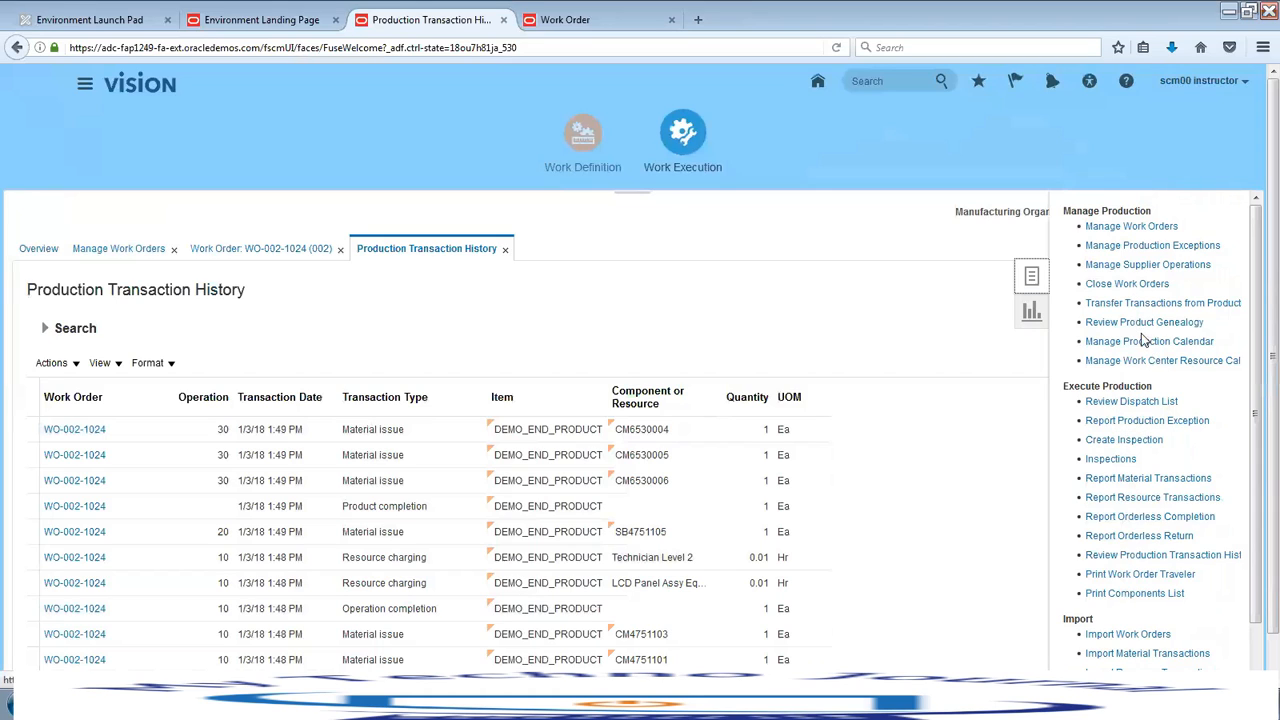
drag(1256, 315, 1257, 363)
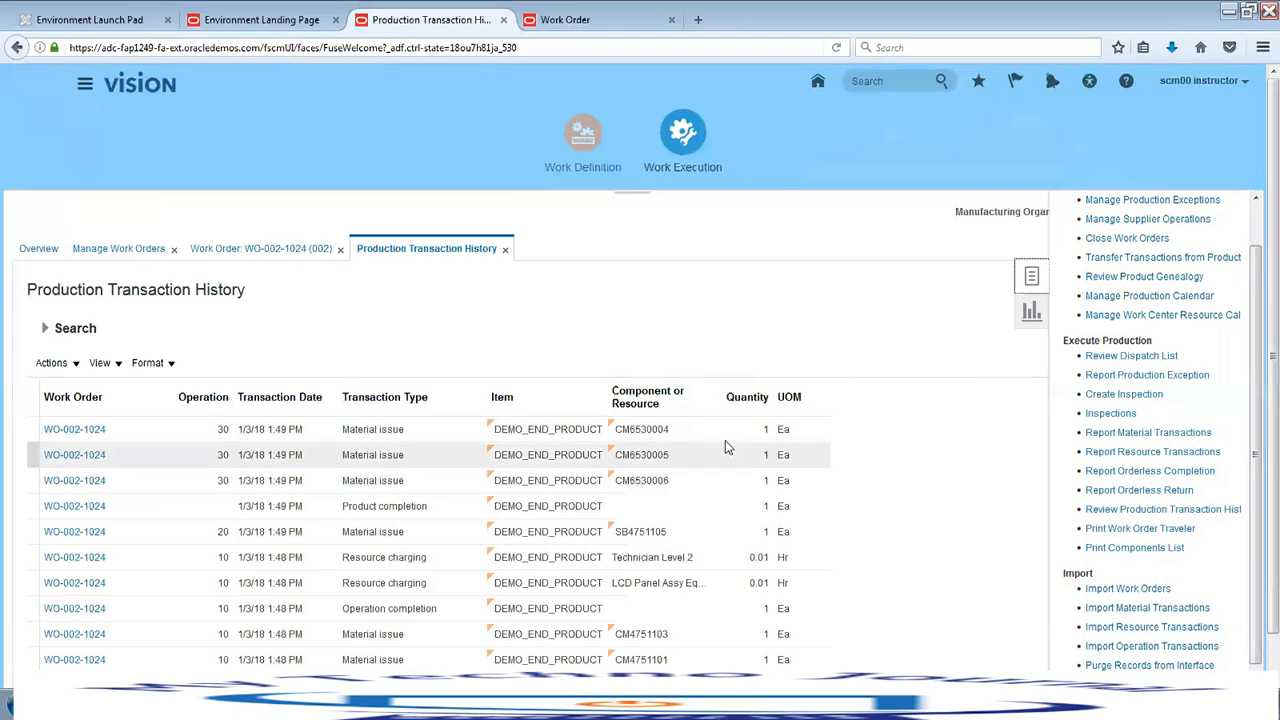
click(1135, 515)
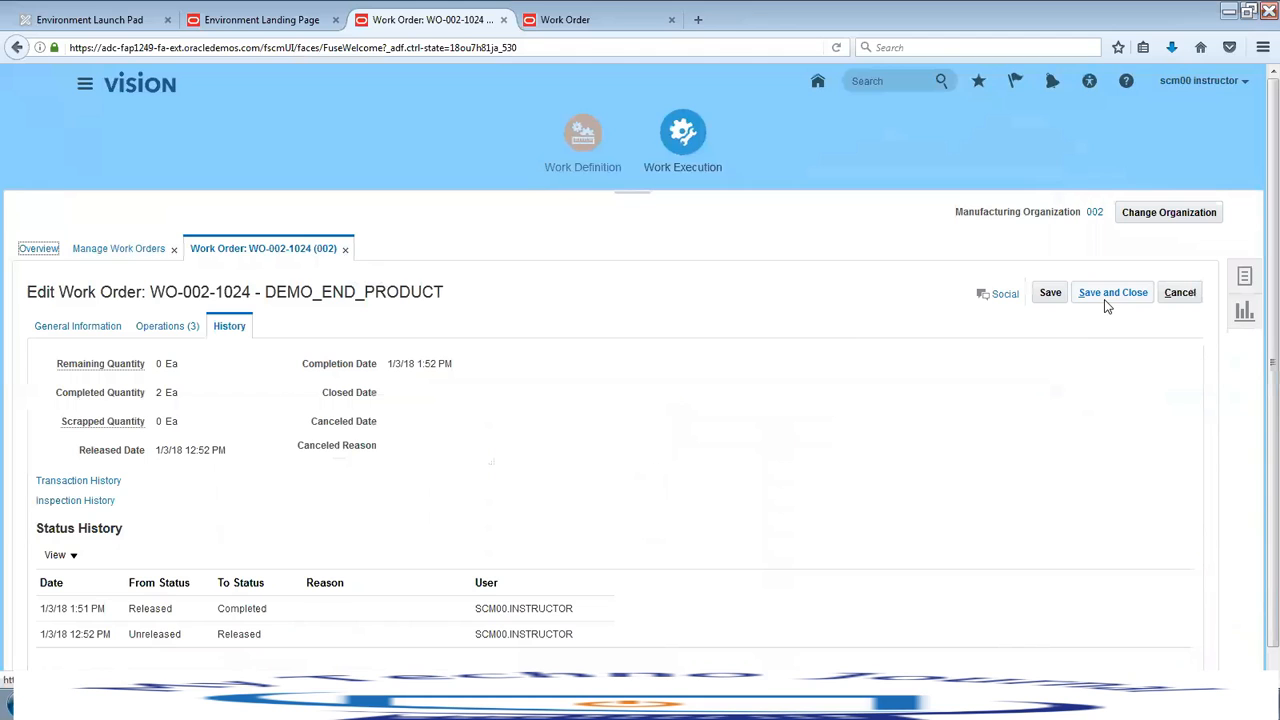
click(1245, 280)
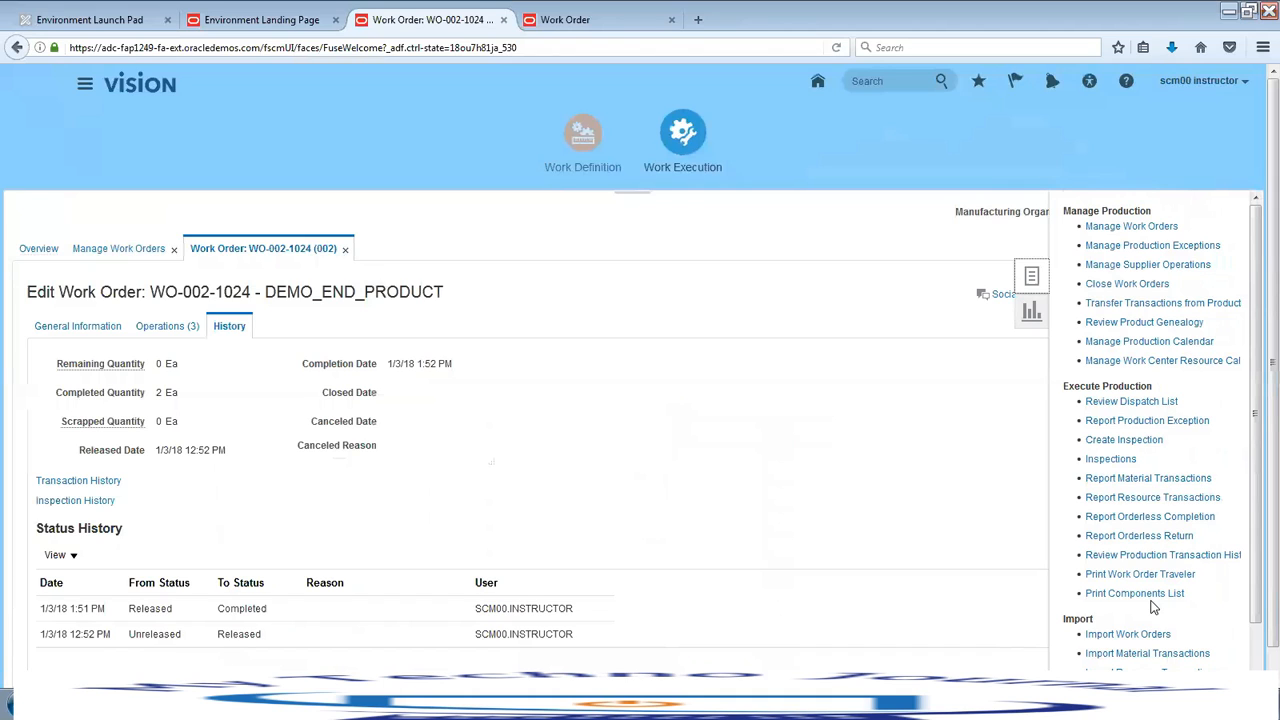
click(1124, 517)
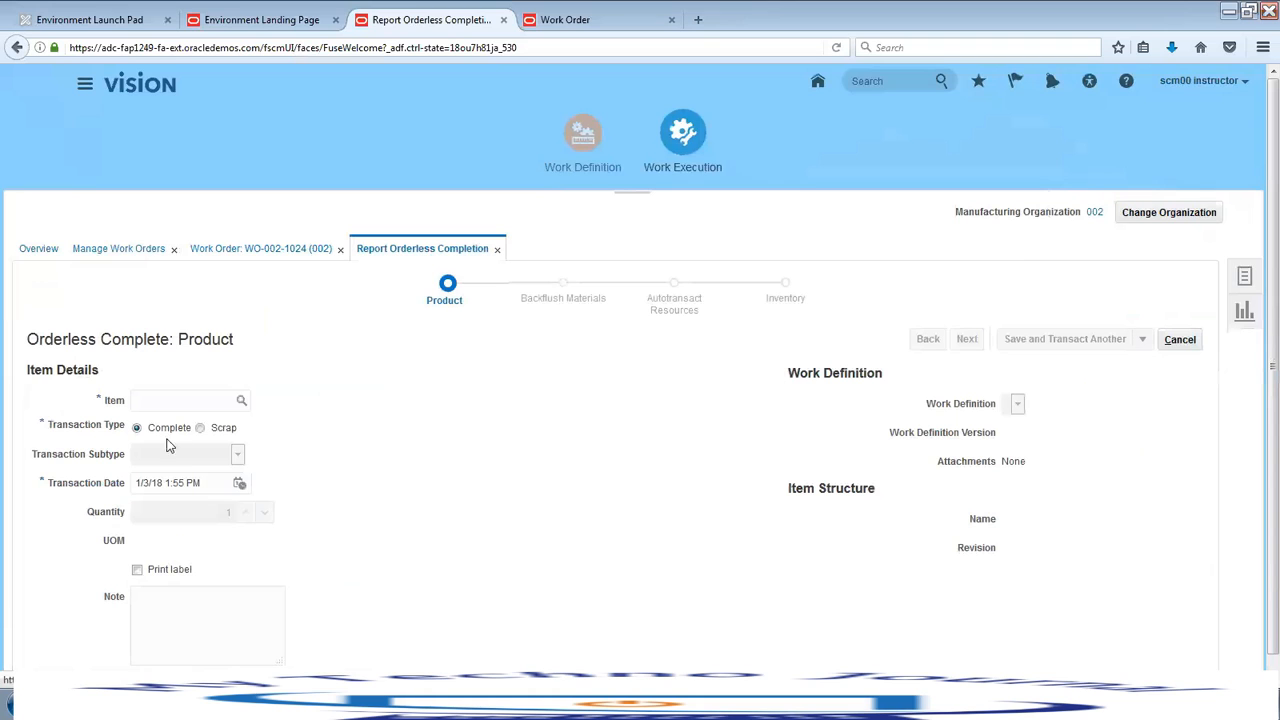
Search the items for DEMO% and select DEMO_END_PRODUCT for the orderless completion
click(241, 400)
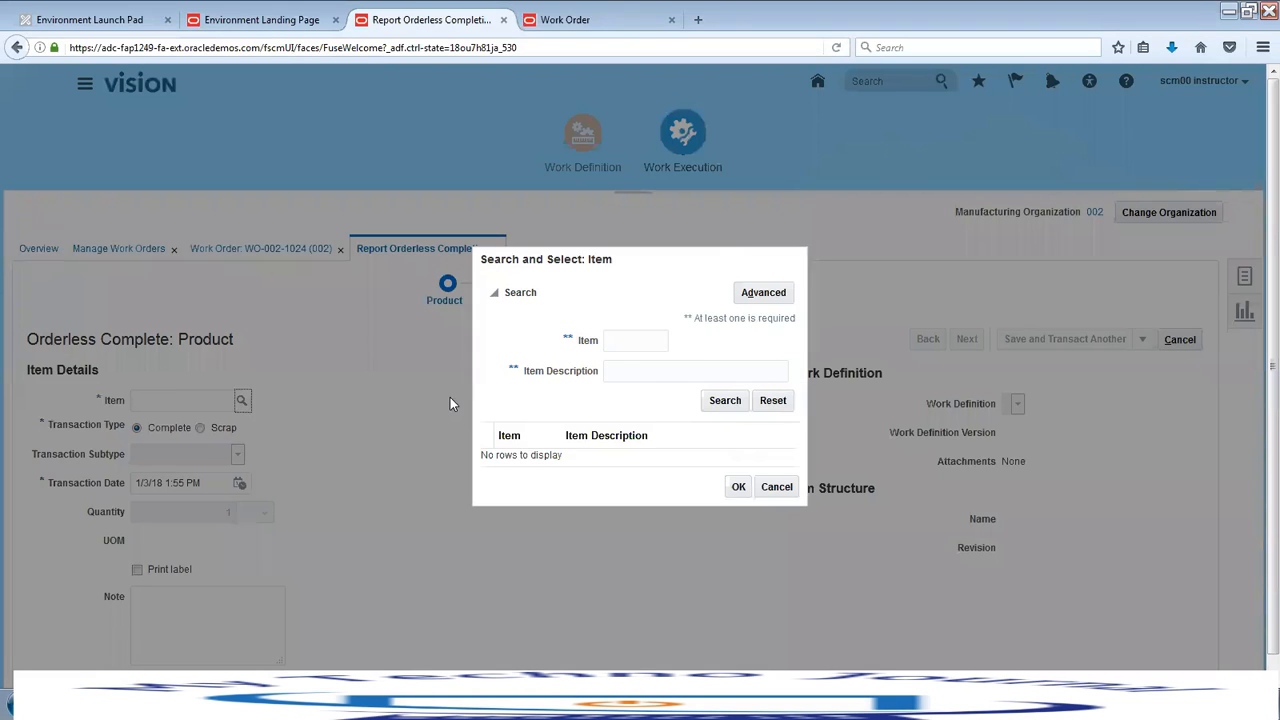
click(645, 340)
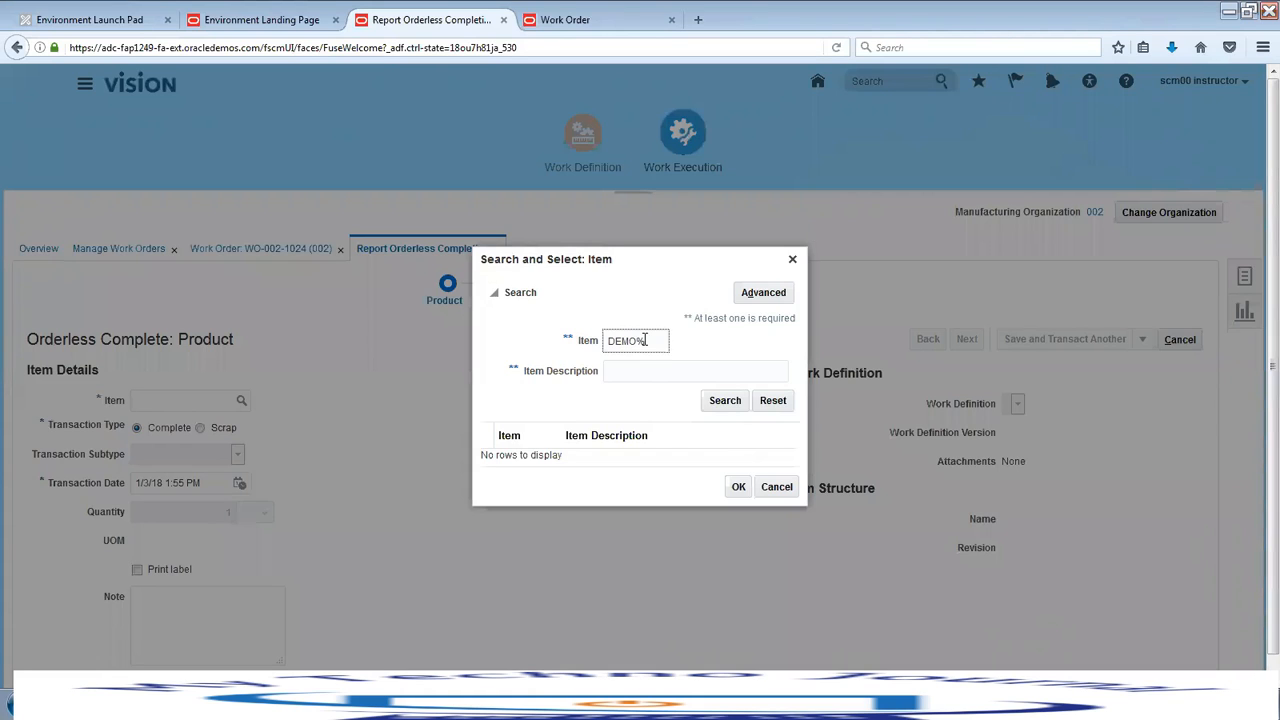
key(Return)
click(645, 440)
click(738, 506)
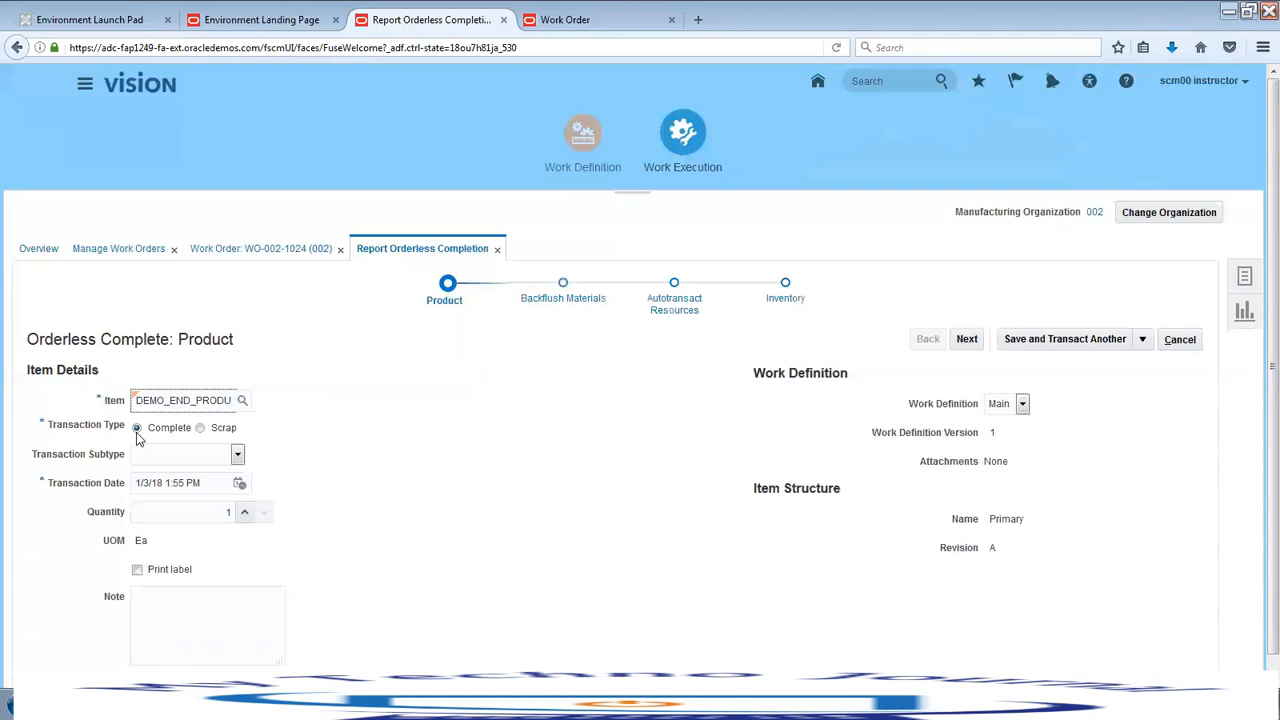
Set the transaction subtype to Standard Production and the completion quantity to 3
click(238, 455)
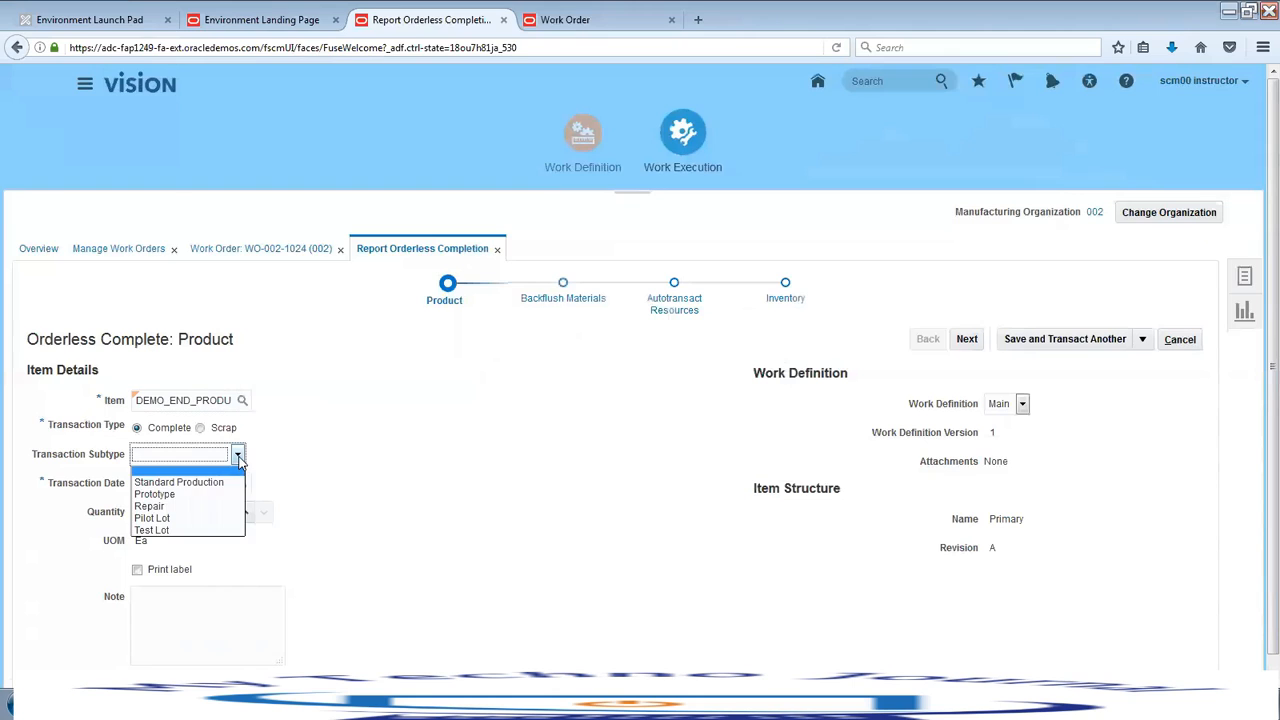
click(232, 483)
double_click(223, 511)
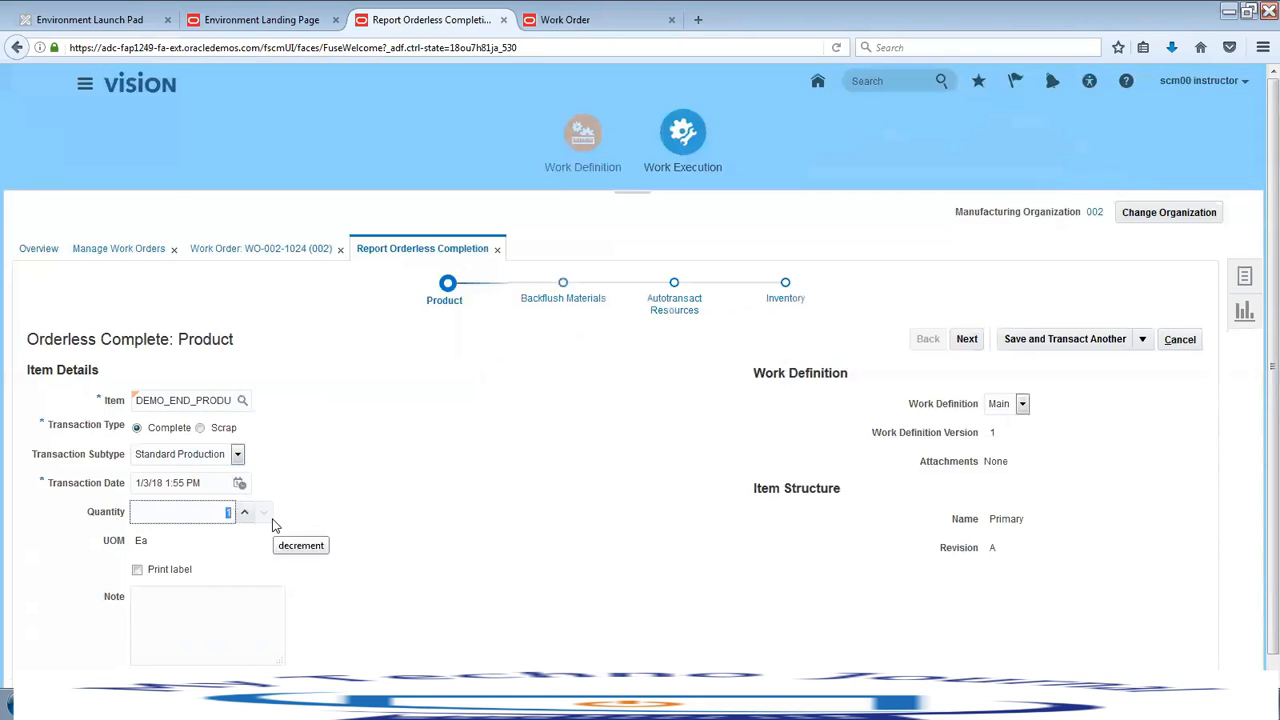
text(3)
key(Tab)
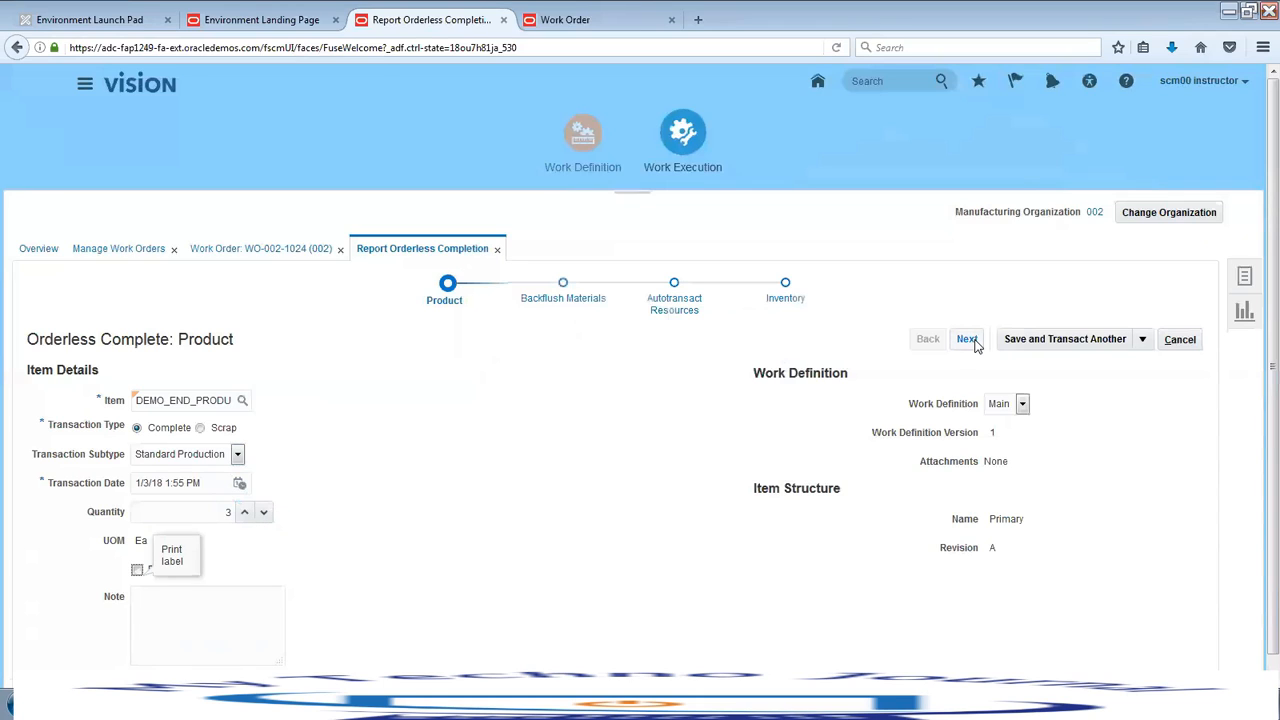
Save the orderless completion with the default backflush materials, resource charges and Completed subinventory, and leave the blank form for another transaction
click(966, 339)
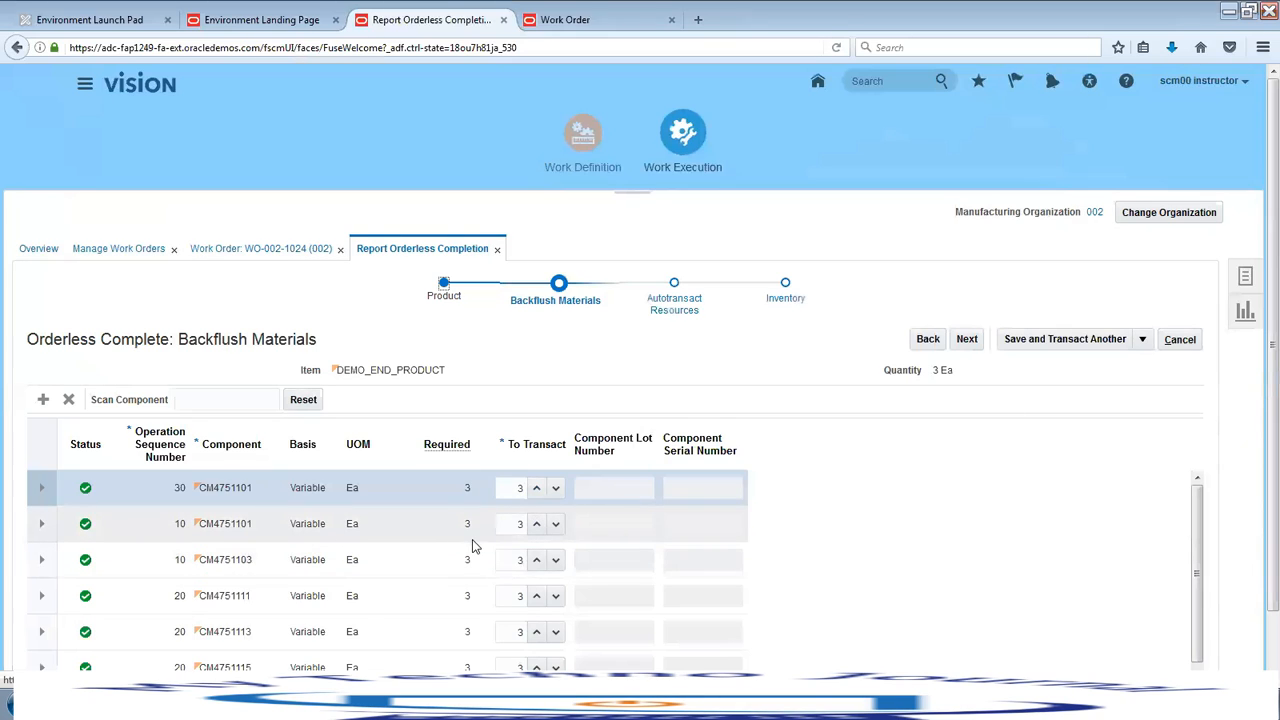
click(967, 340)
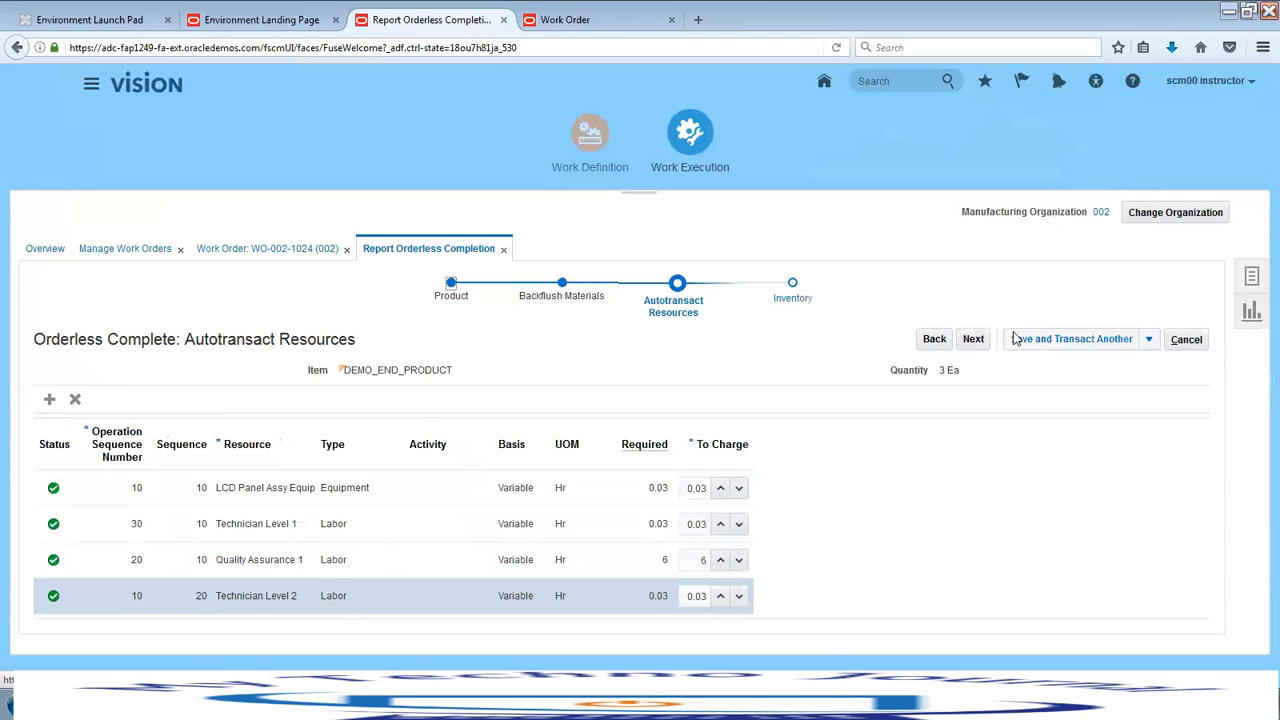
click(973, 340)
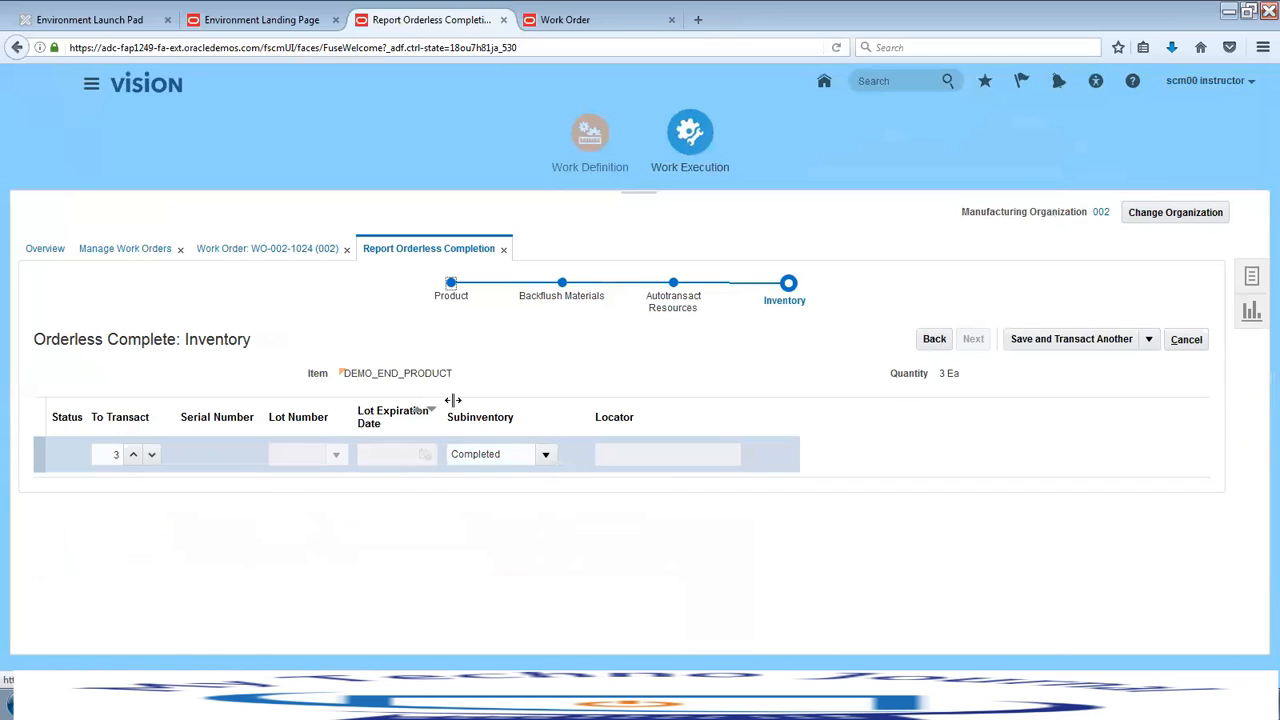
click(1093, 340)
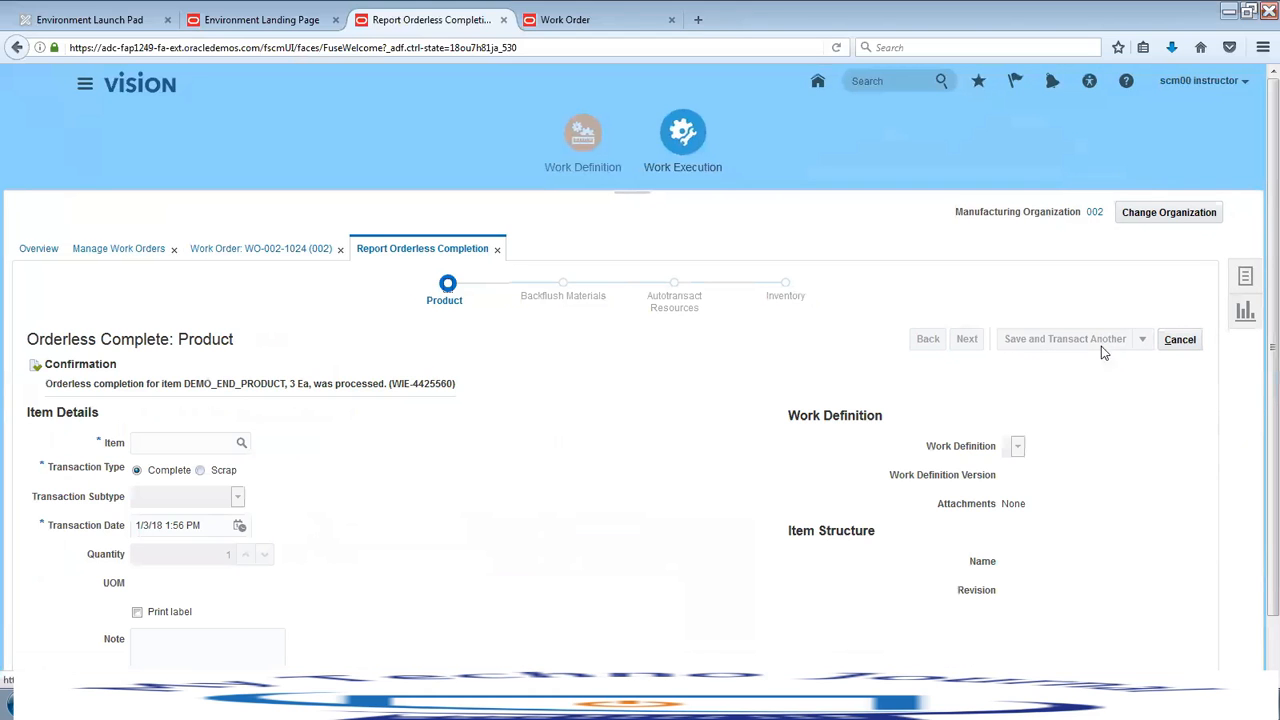
click(1178, 339)
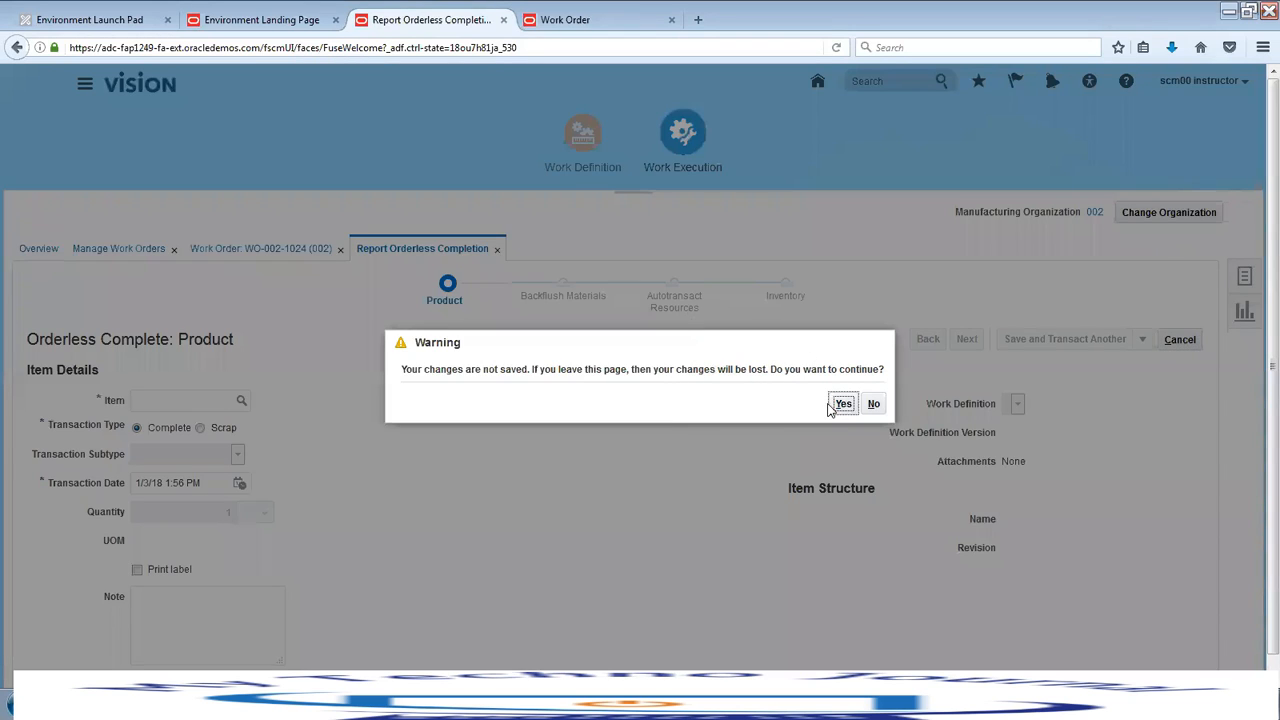
click(838, 405)
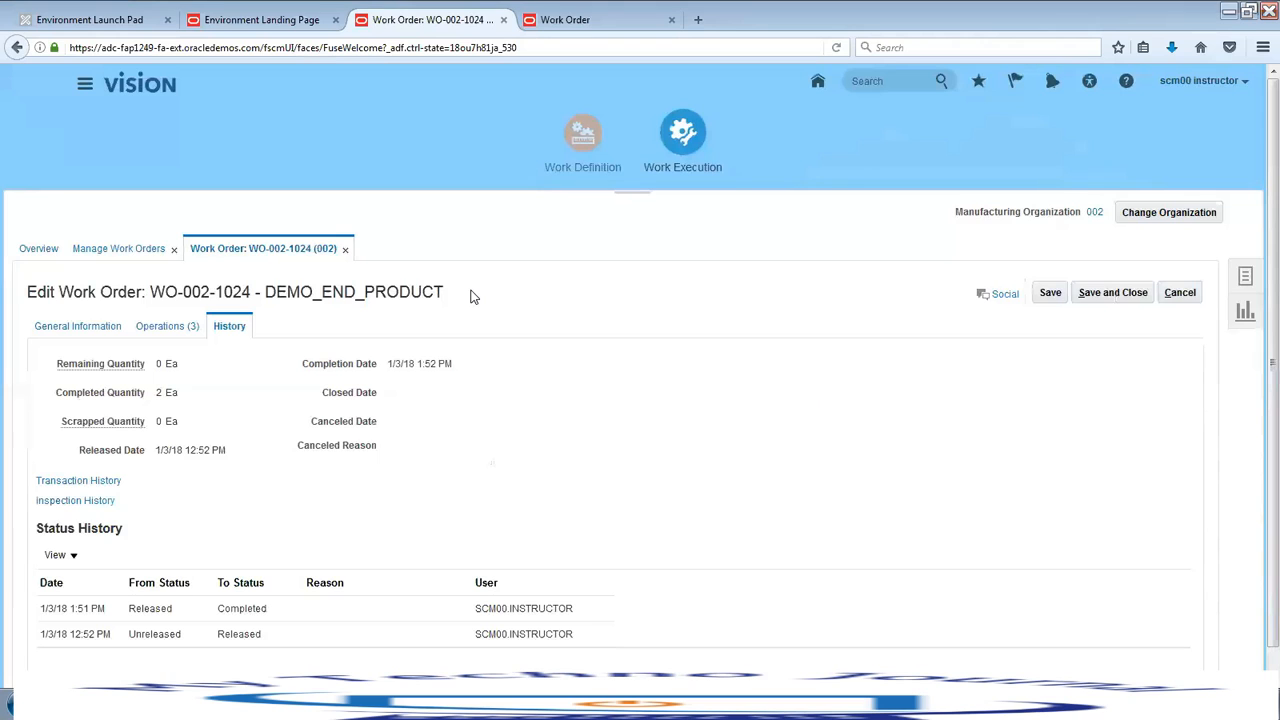
Close work order WO-002-1024 without saving and open the Manage Item Quantities task in Inventory Management
click(345, 250)
click(1188, 292)
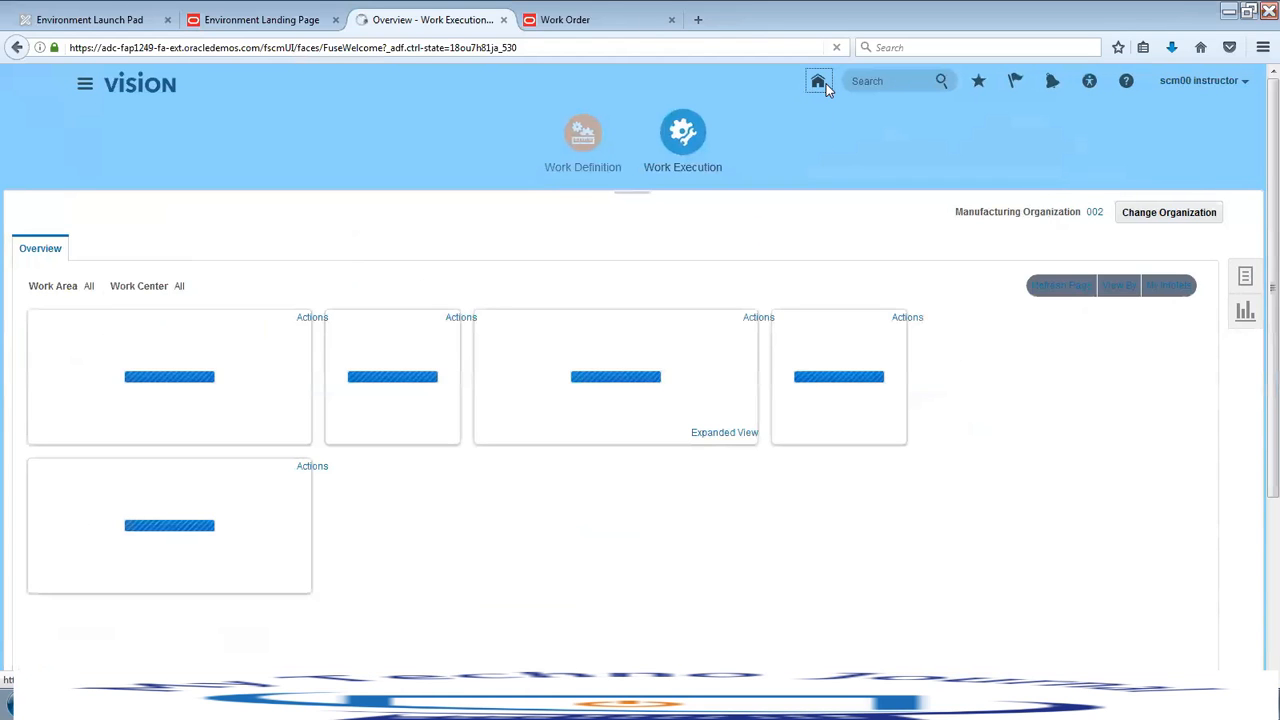
click(824, 85)
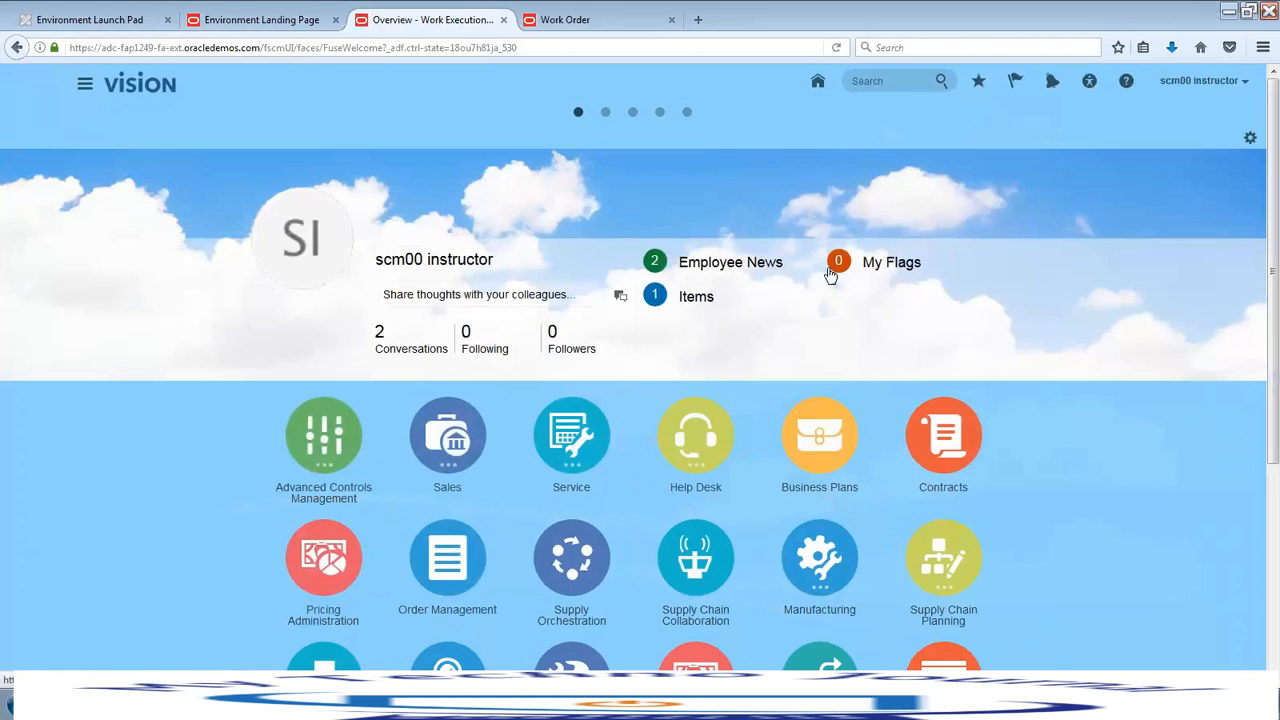
scroll(1258, 377, down, 5)
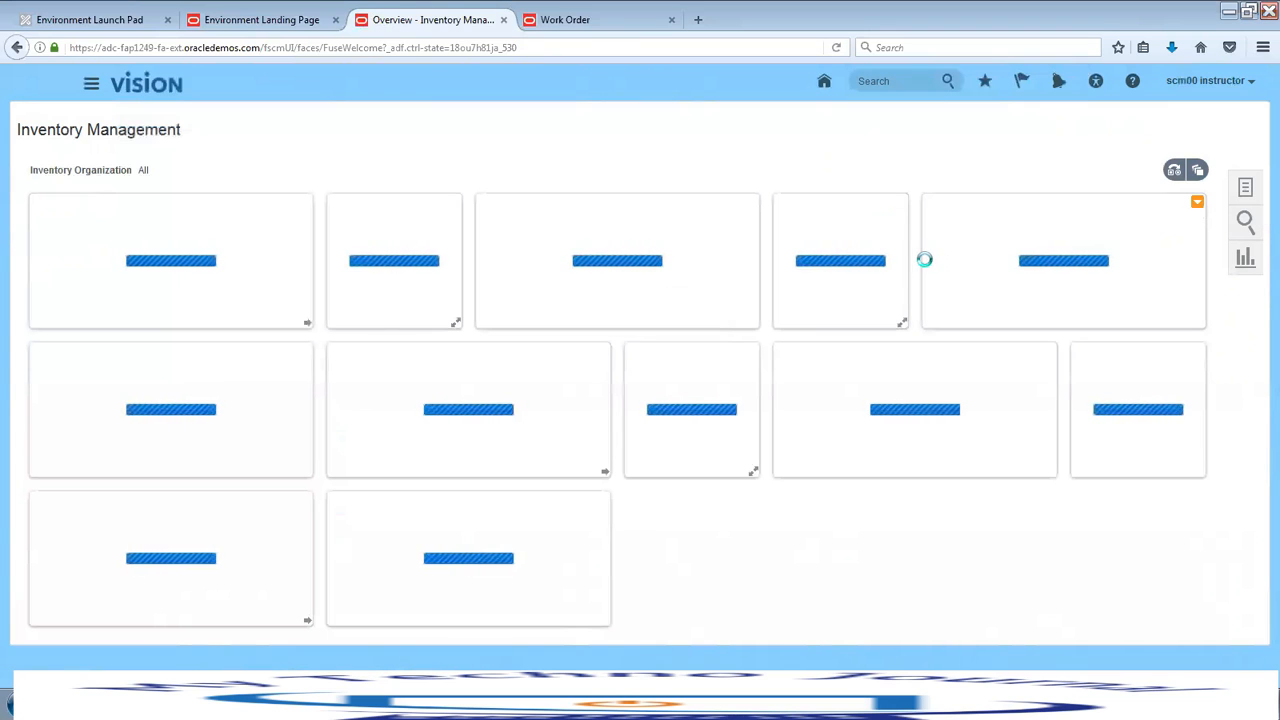
click(1245, 193)
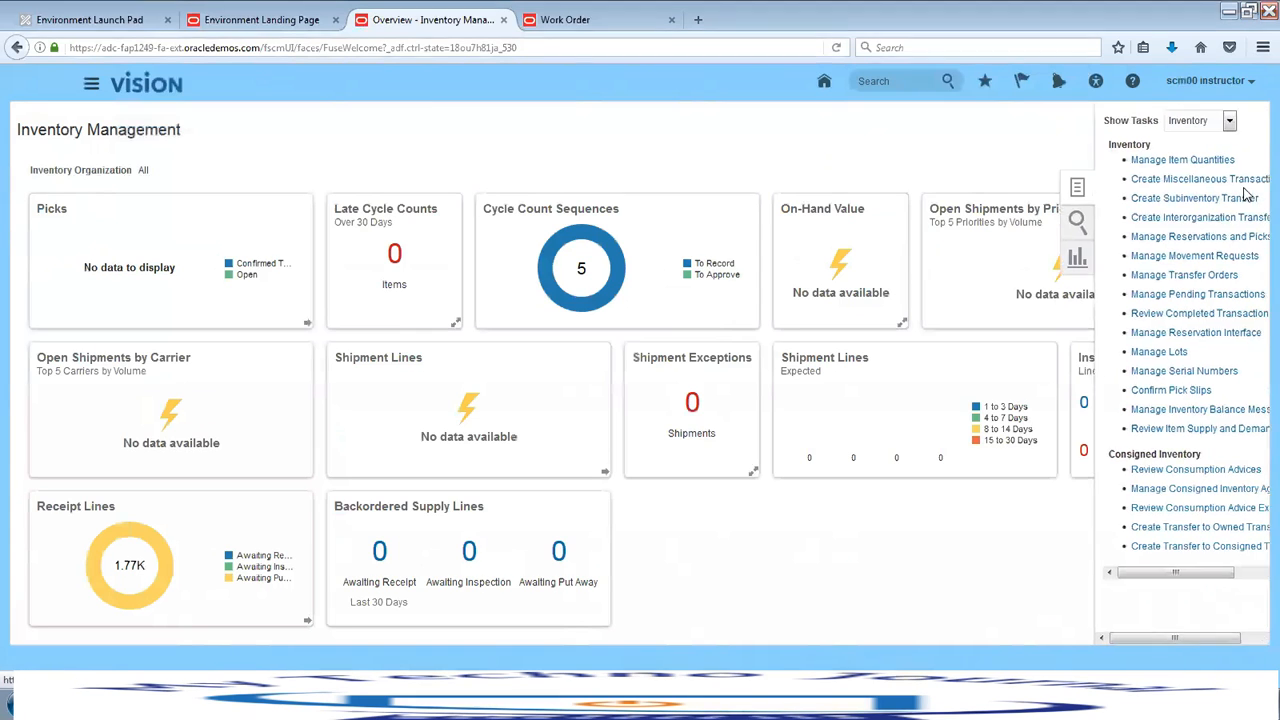
click(1138, 166)
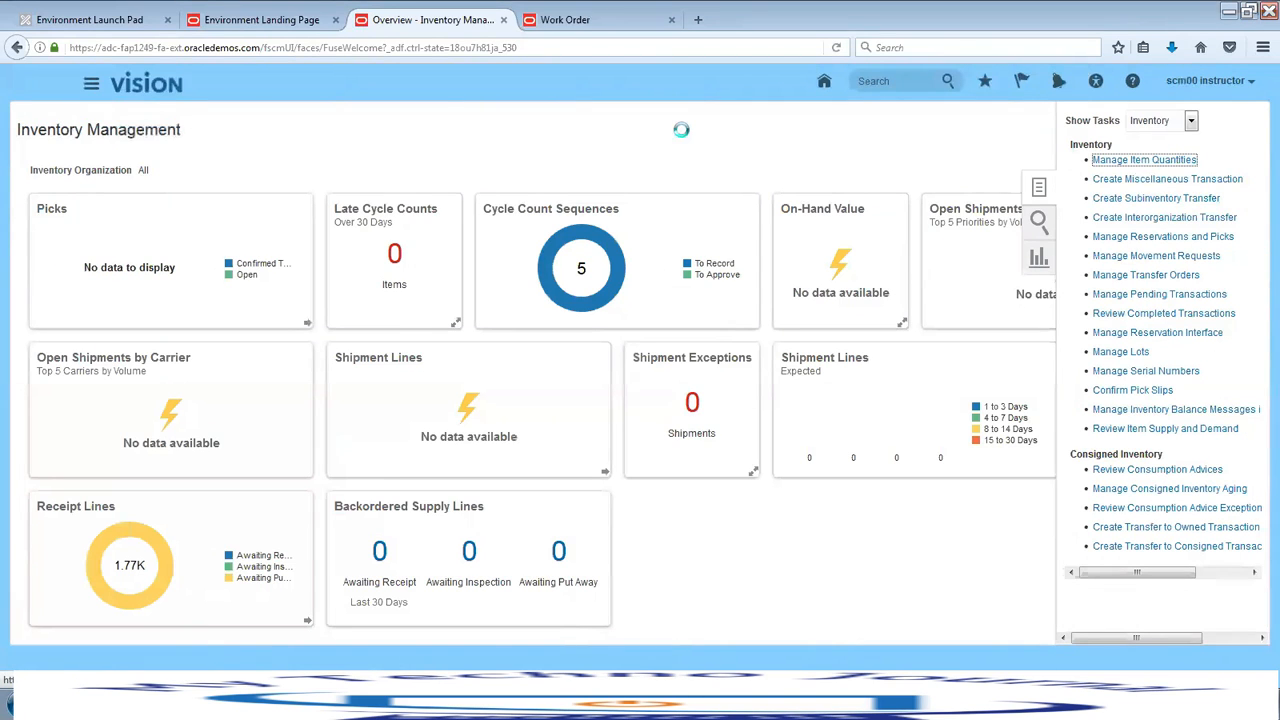
Search the items for Demo% and select DEMO_END_PRODUCT as the item for the quantity search
click(177, 232)
click(237, 233)
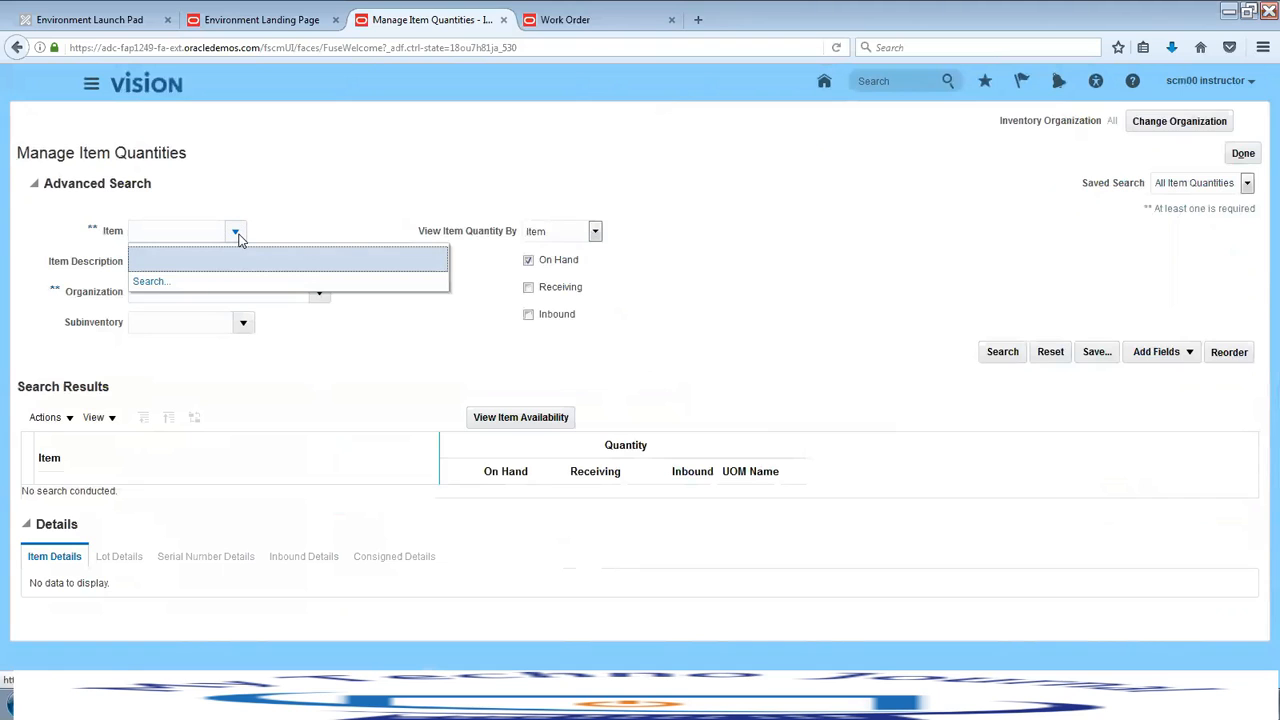
click(150, 283)
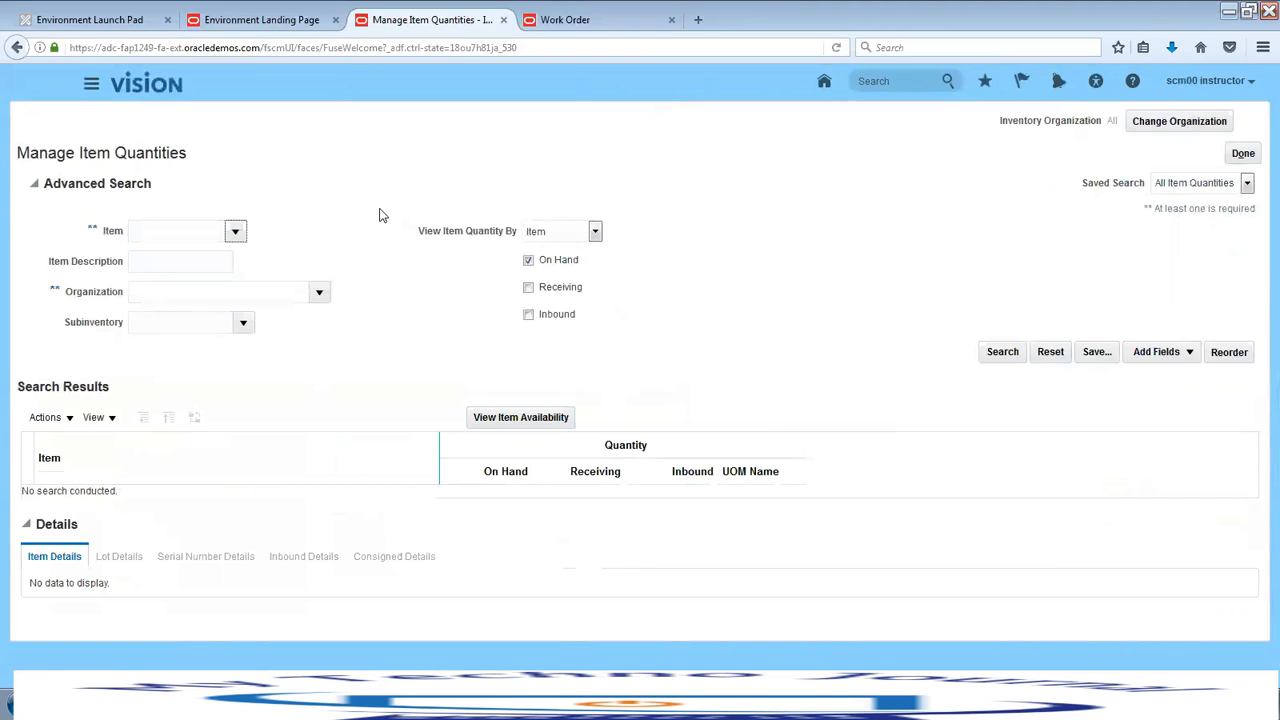
click(609, 343)
text(De)
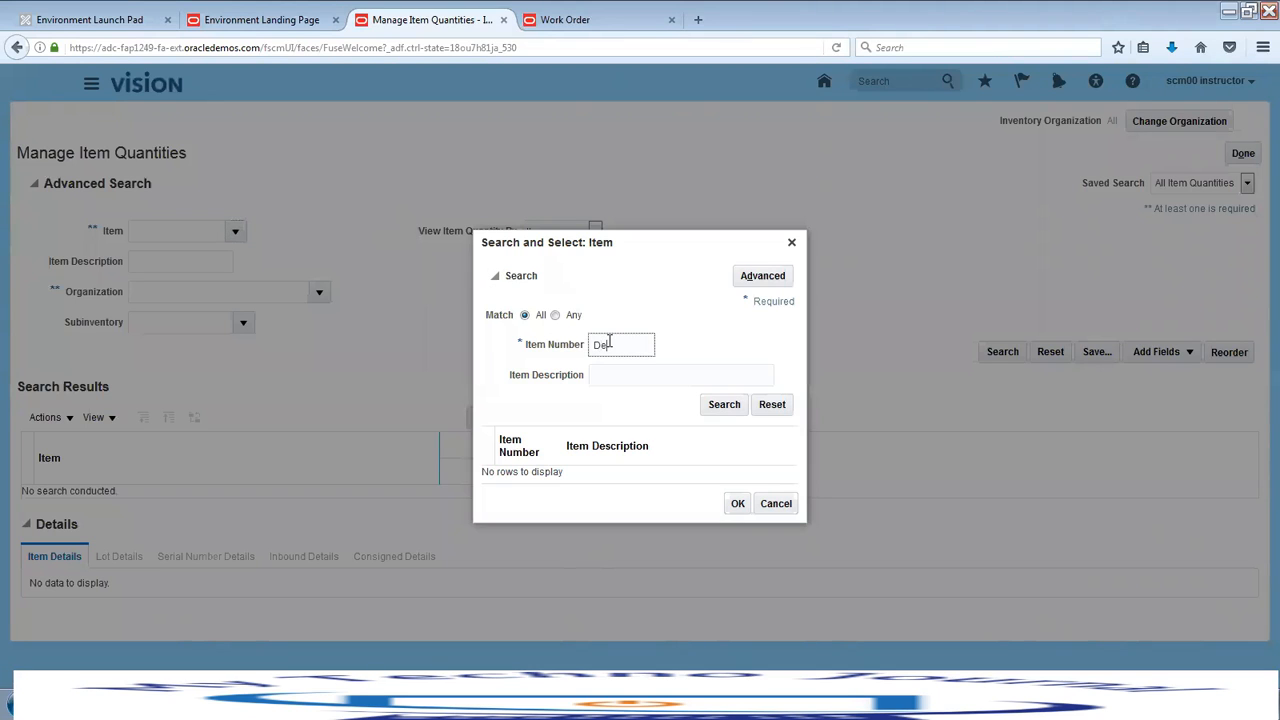
click(724, 404)
click(622, 463)
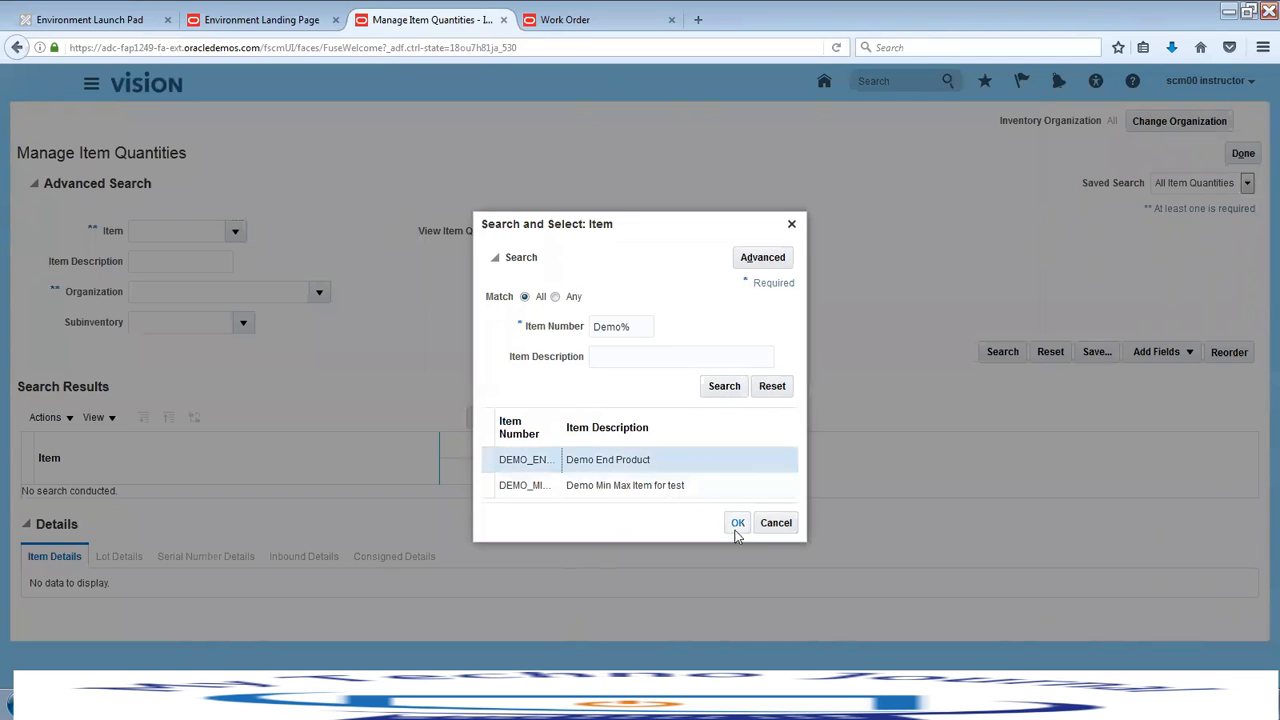
click(737, 526)
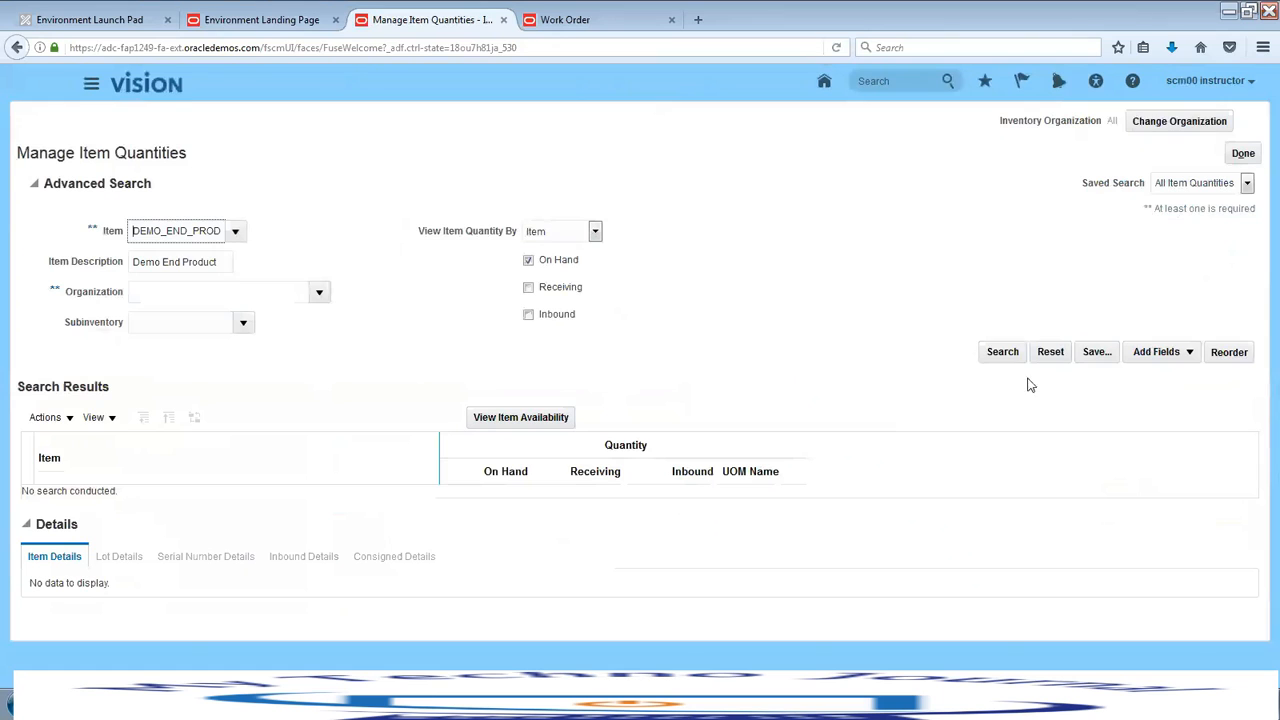
Run the quantity search, check the on-hand quantity of DEMO_END_PRODUCT in organization 002's Completed subinventory, and leave the page
click(1008, 353)
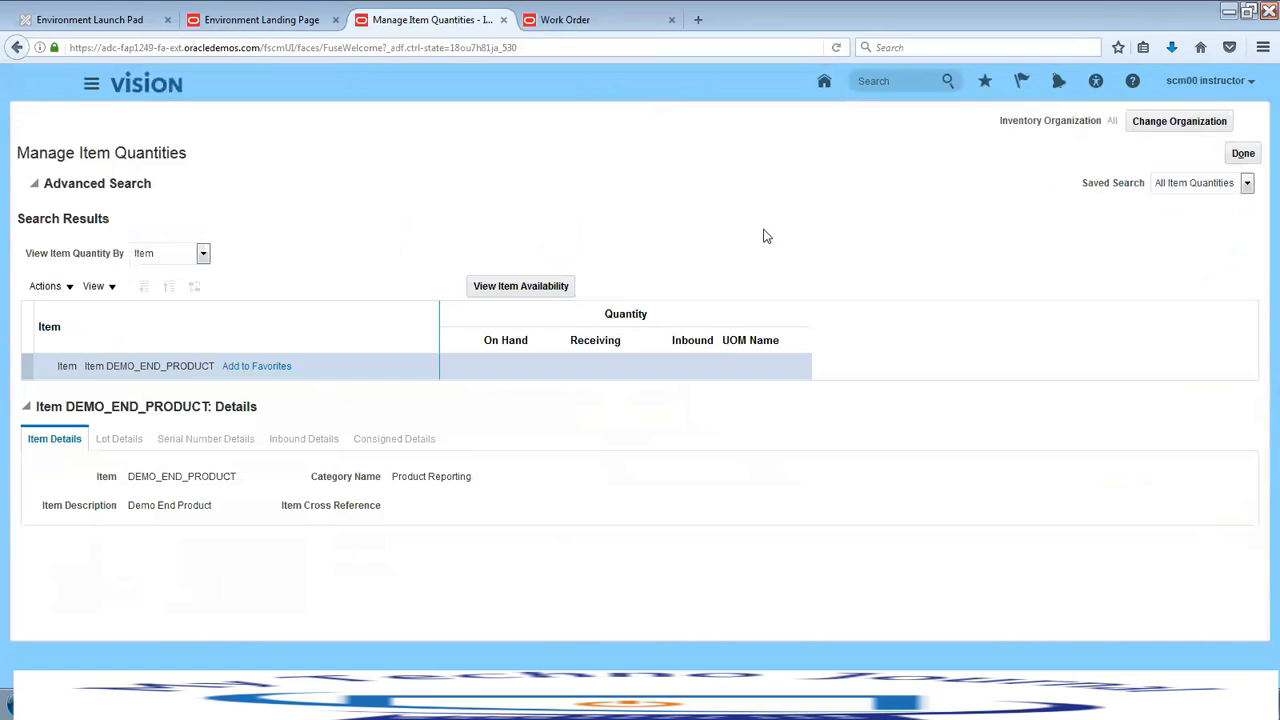
click(48, 368)
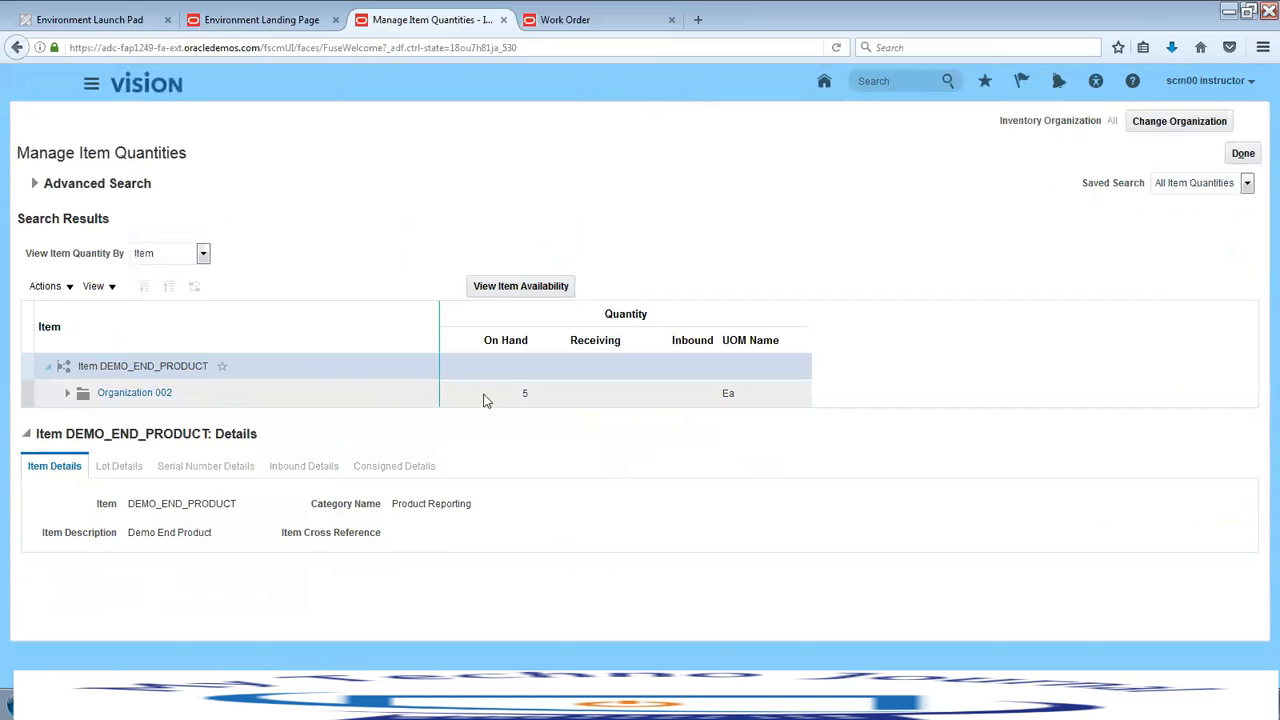
click(68, 394)
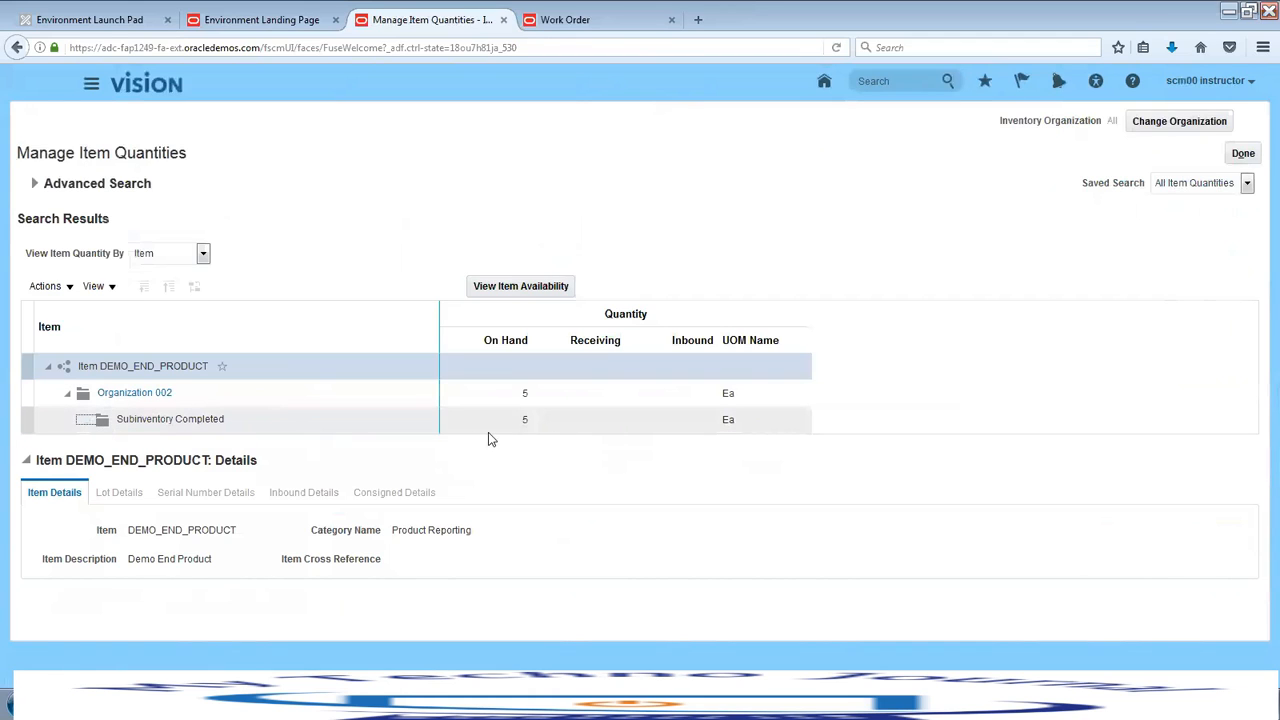
click(179, 420)
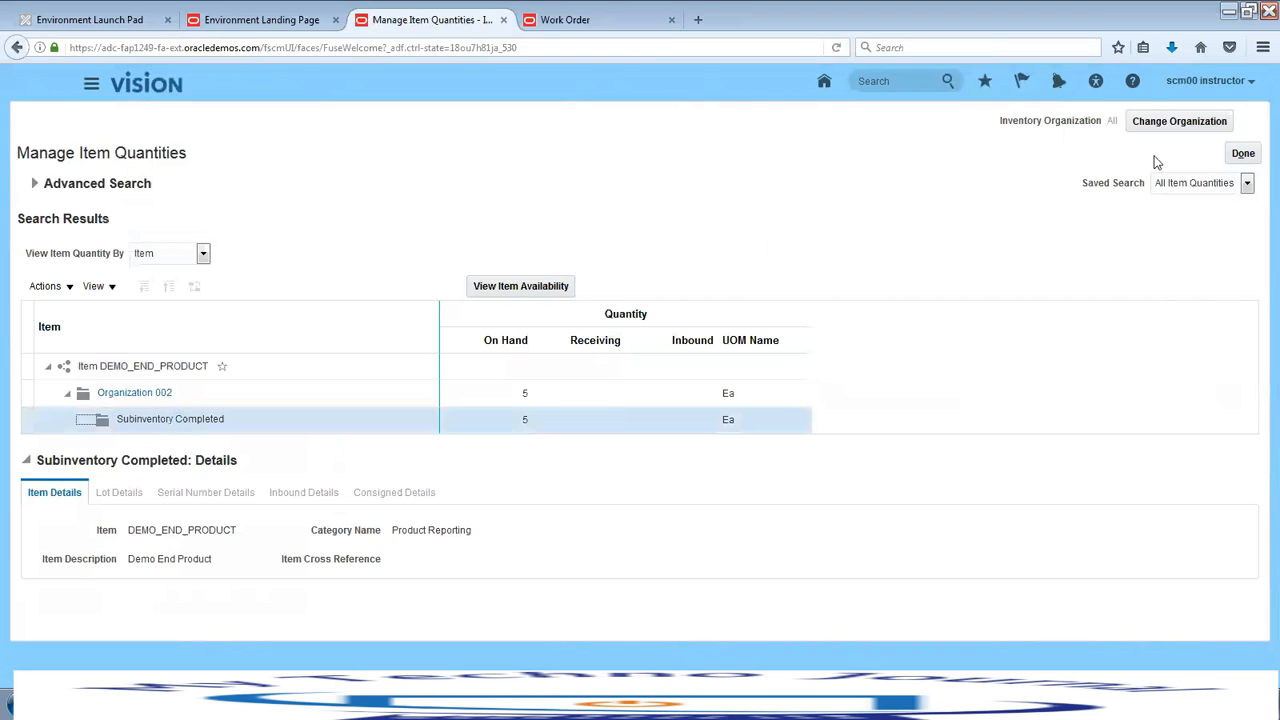
click(1243, 156)
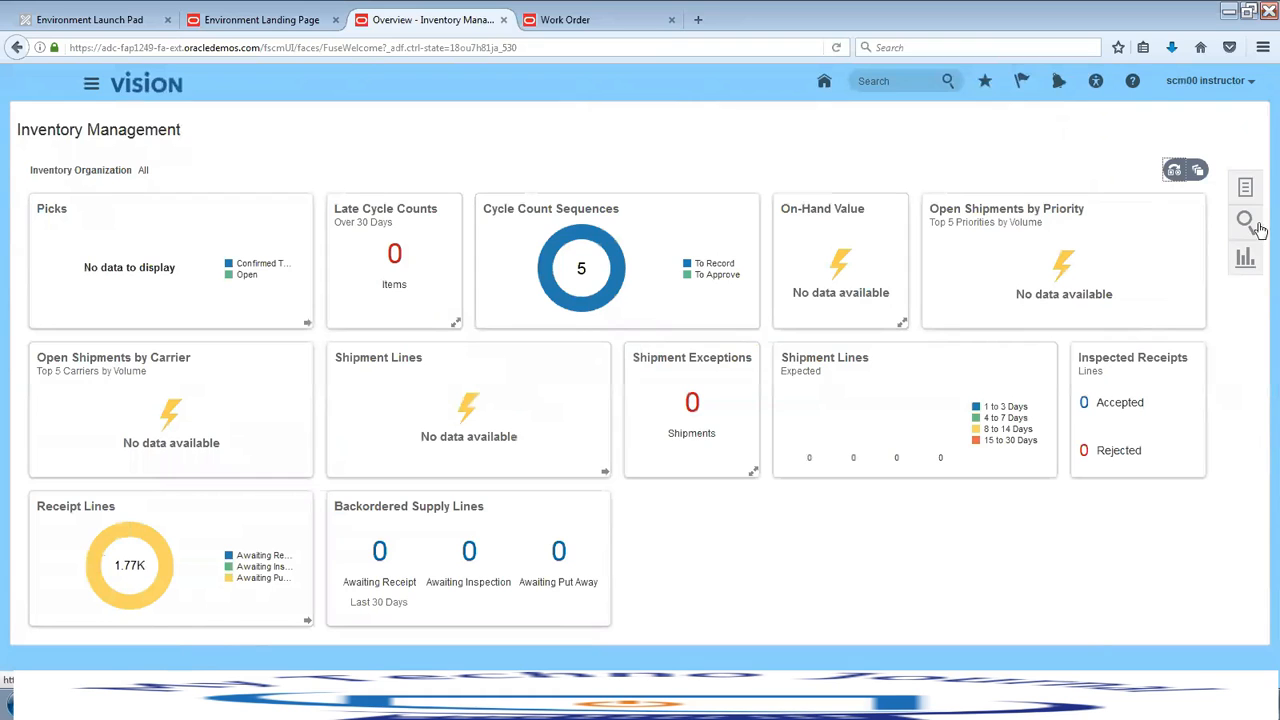
Open the Review Completed Transactions task and set the search to organization 002 with transaction dates from 1/3/18 to 1/4/18
click(1246, 190)
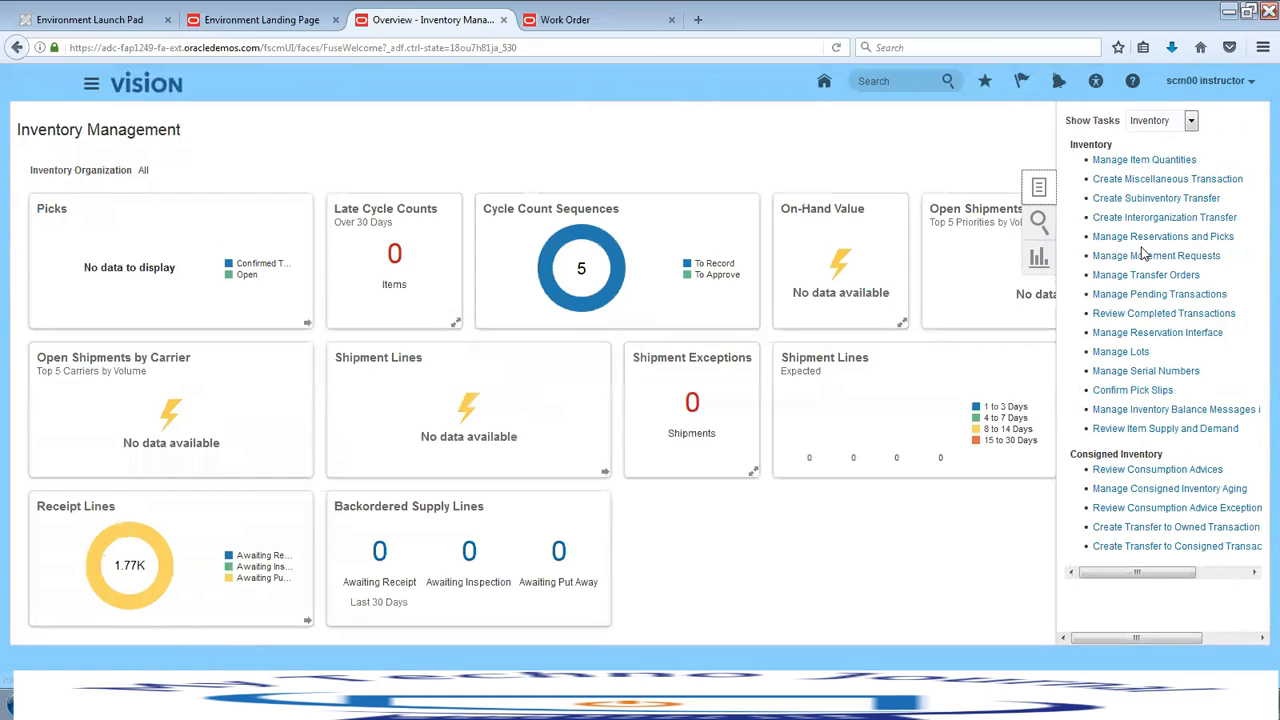
click(1138, 315)
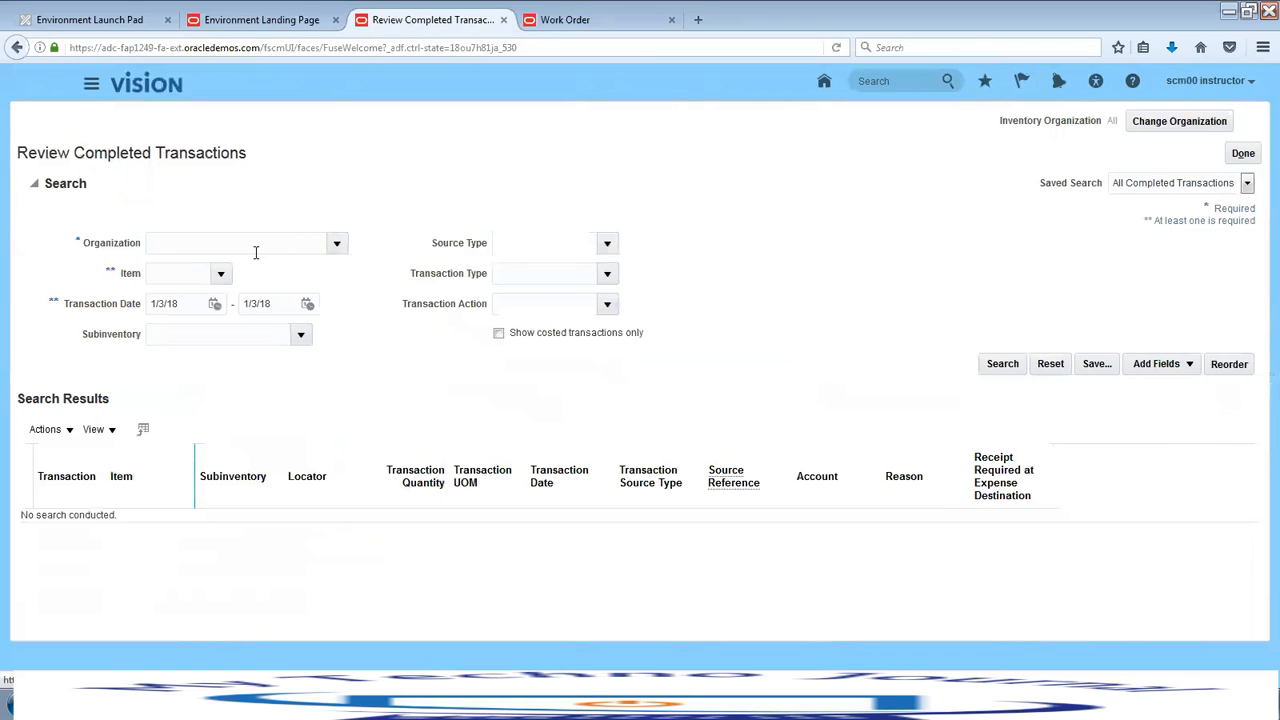
click(337, 245)
click(216, 308)
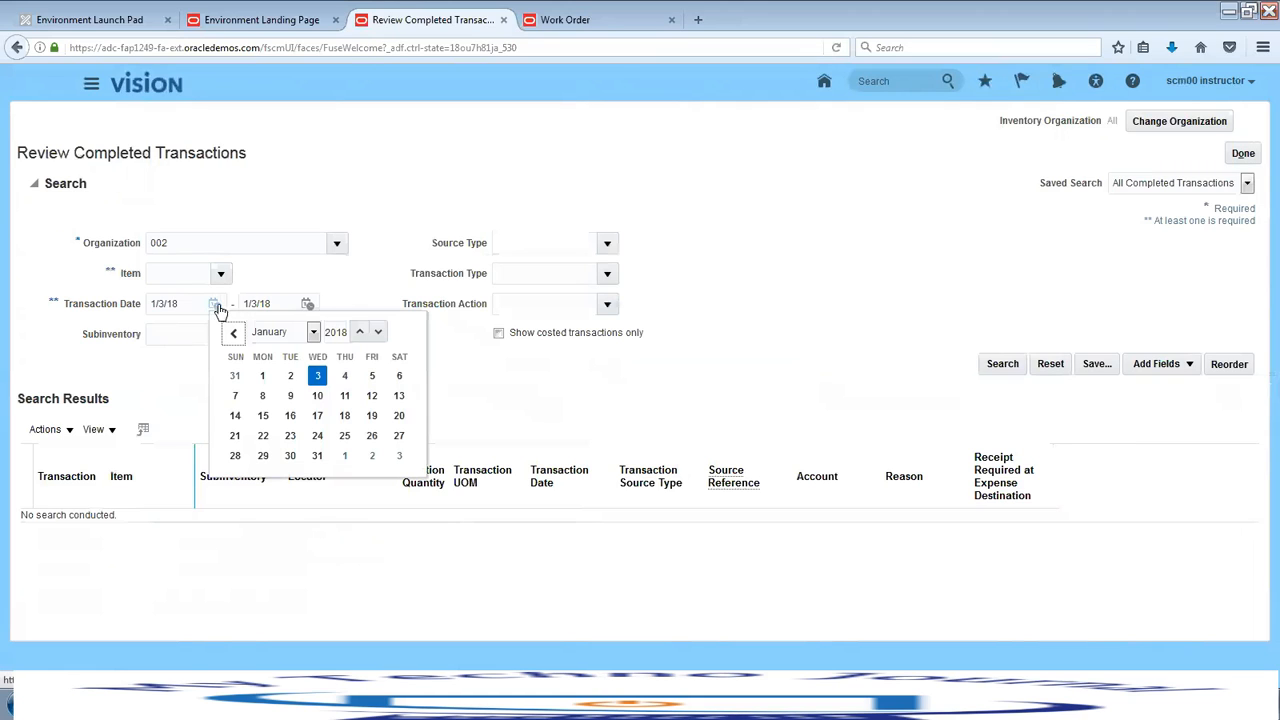
click(290, 375)
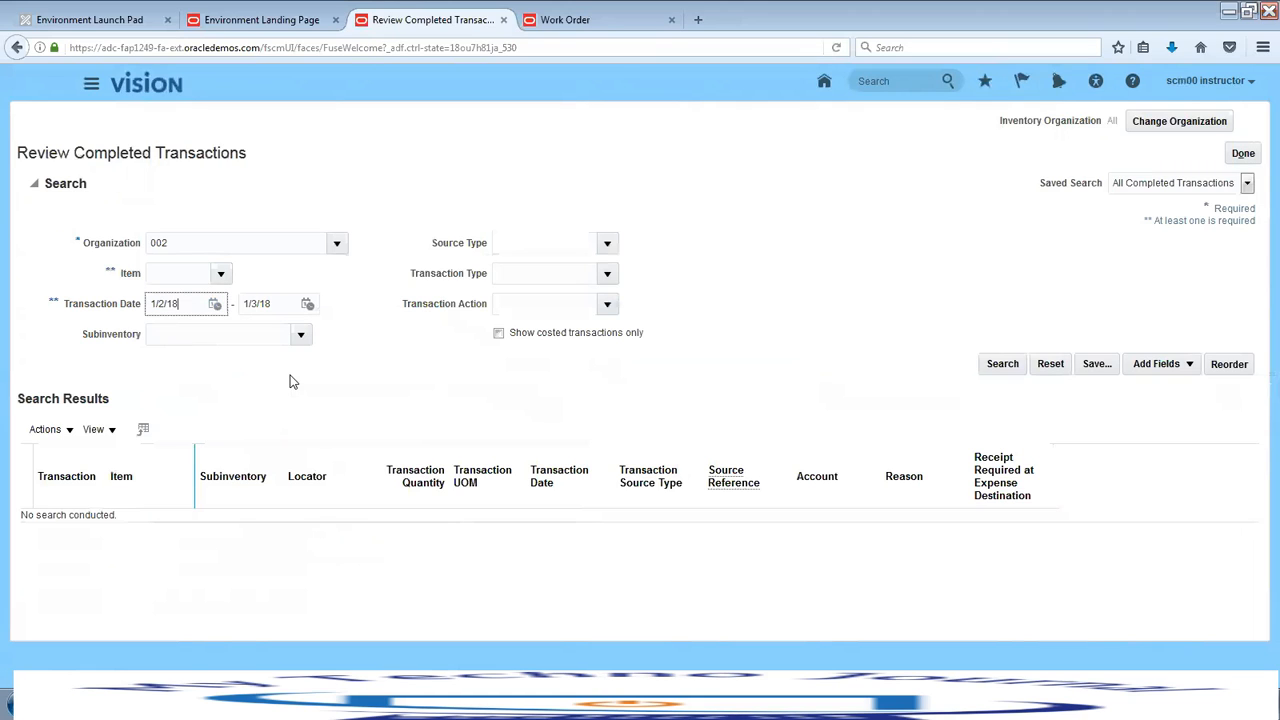
click(216, 308)
click(315, 376)
click(306, 304)
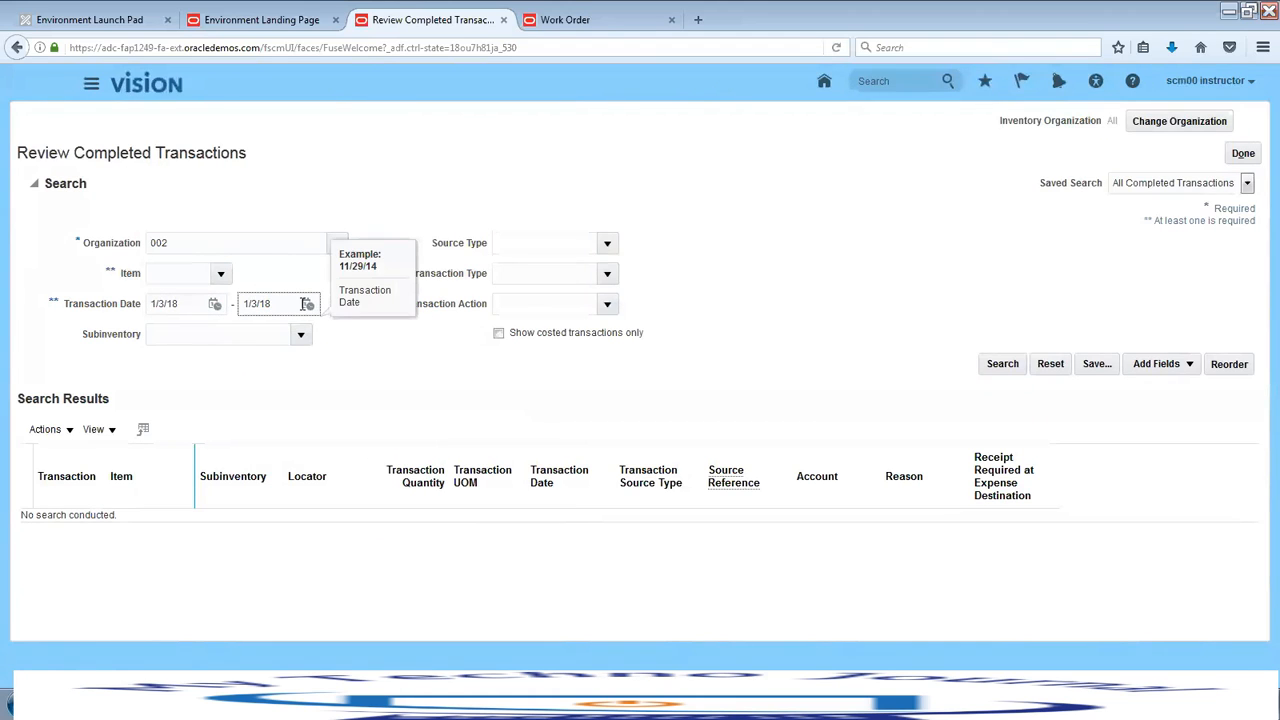
click(308, 306)
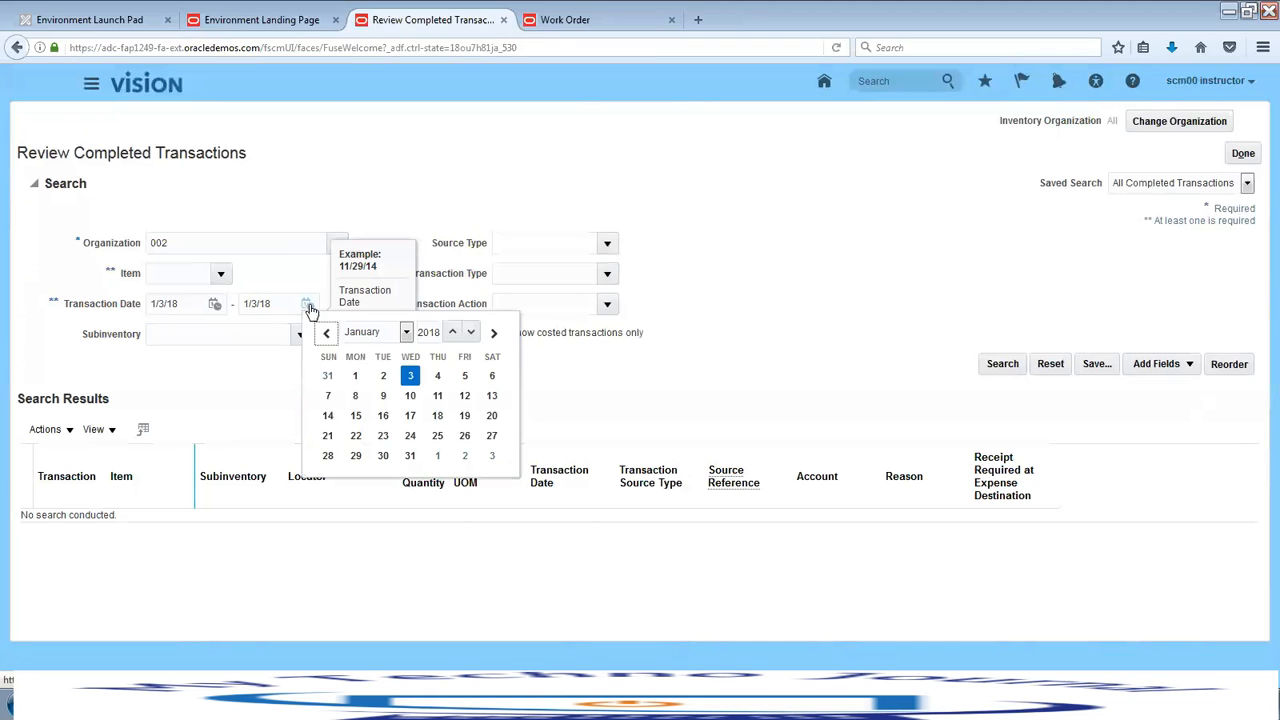
click(437, 375)
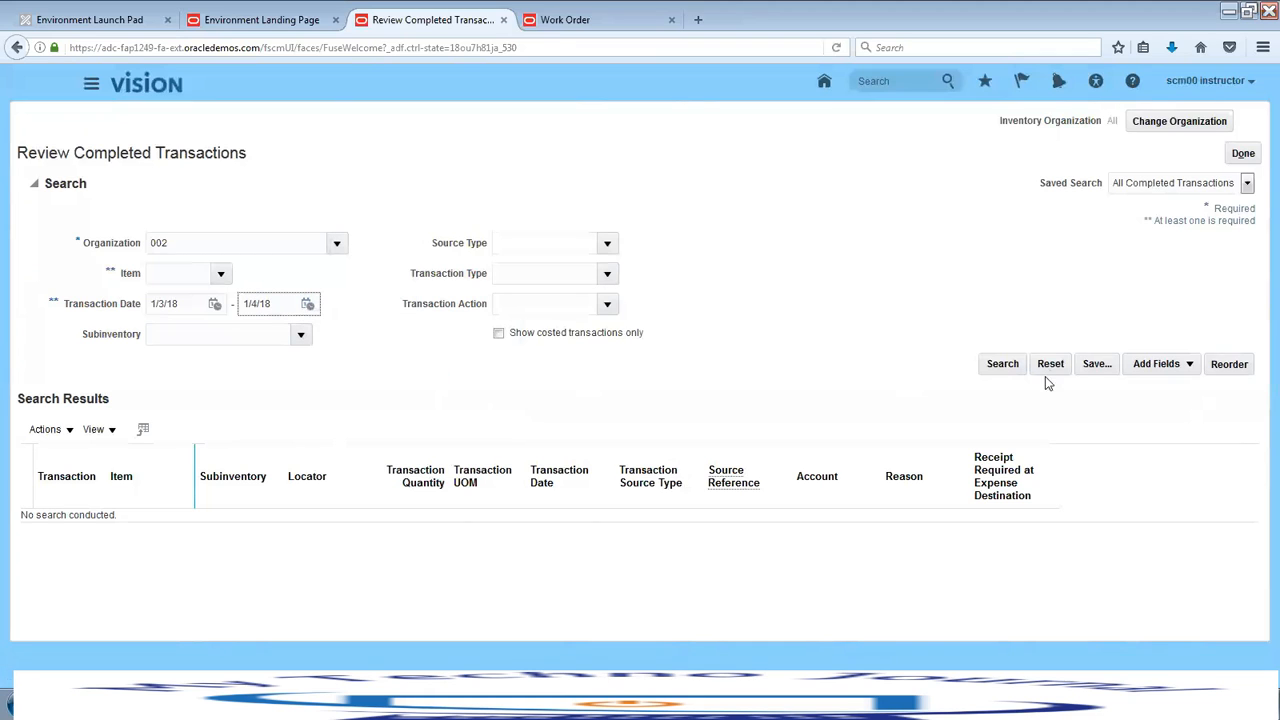
Run the transaction search, examine the material transactions of the work orders, and close the review page
click(1012, 370)
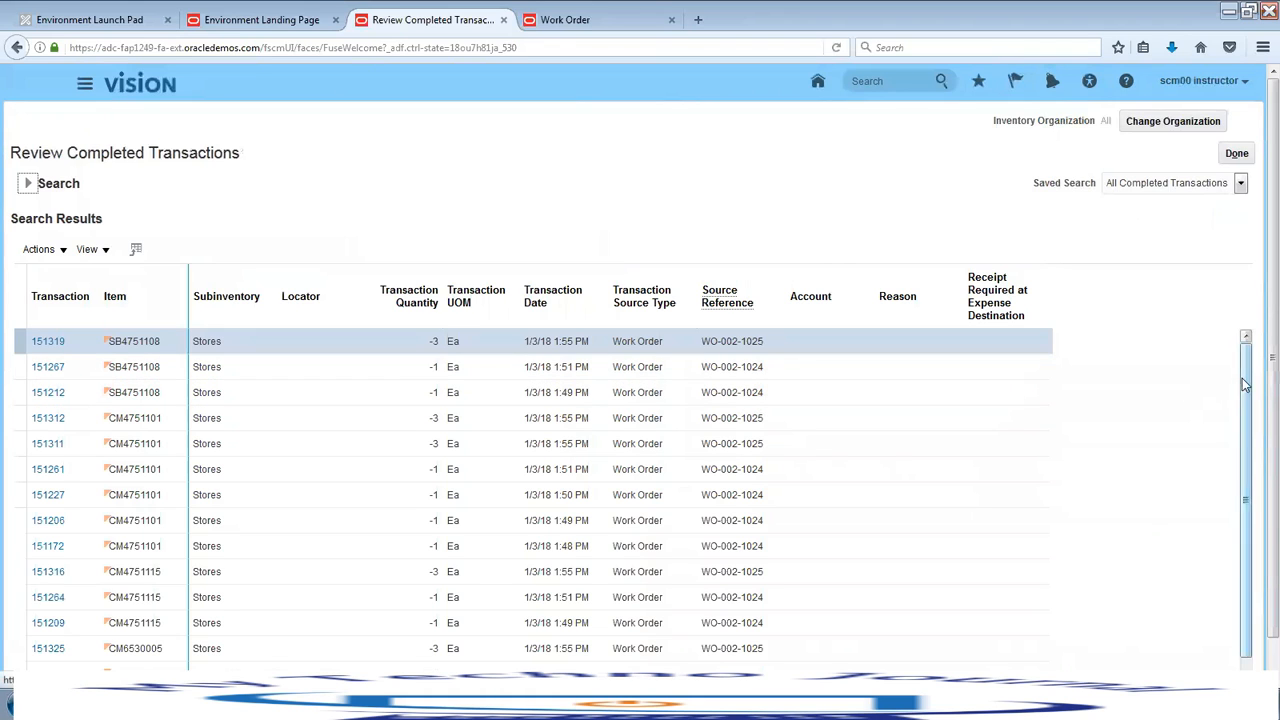
scroll(1245, 385, down, 1)
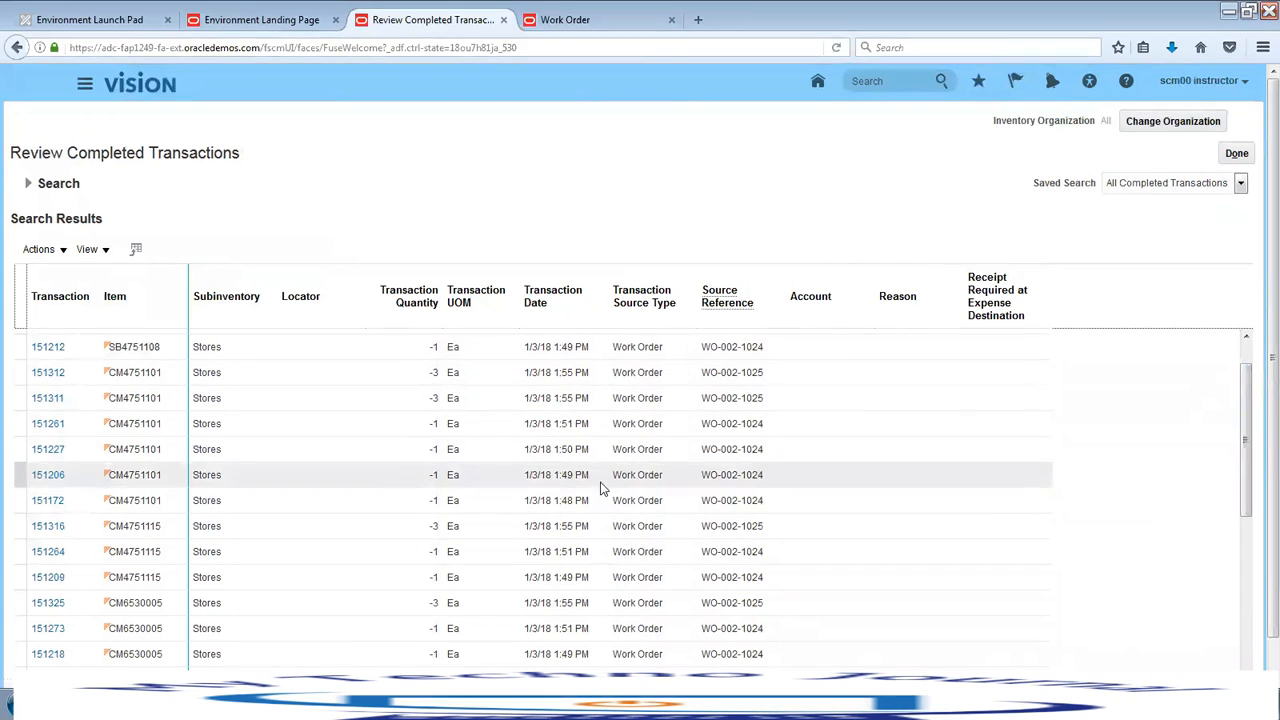
scroll(1245, 472, up, 2)
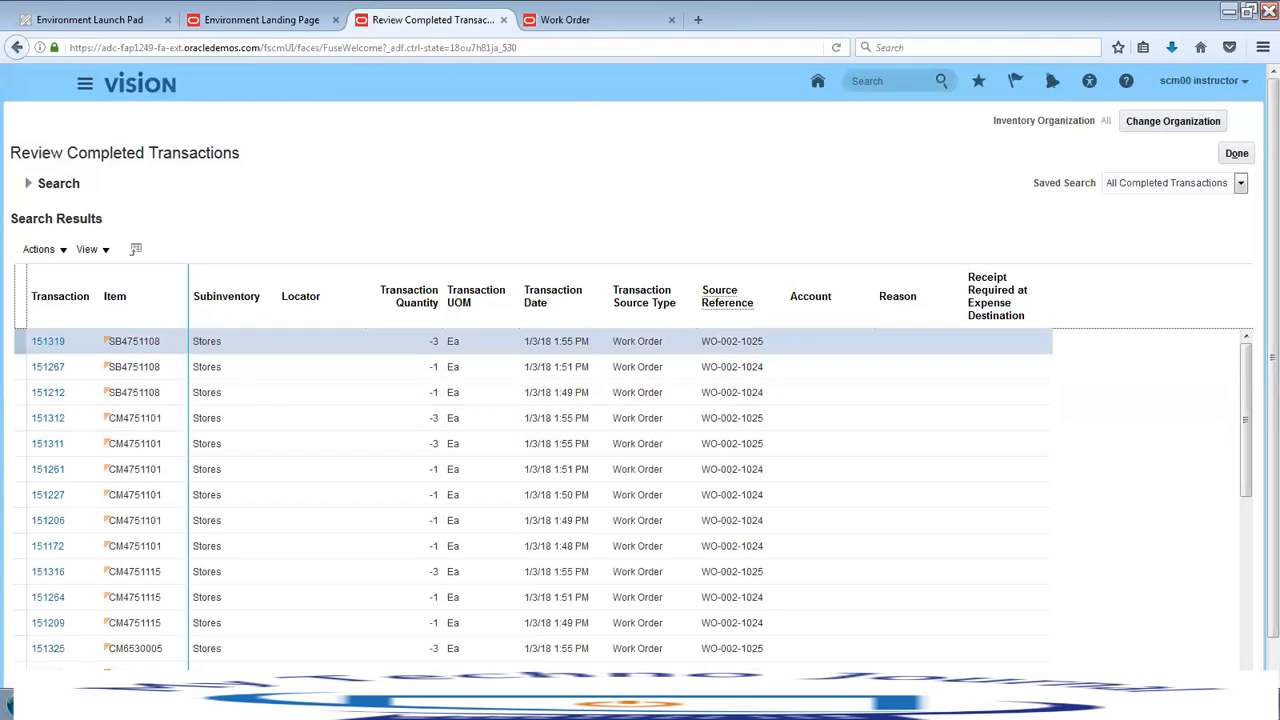
click(1238, 155)
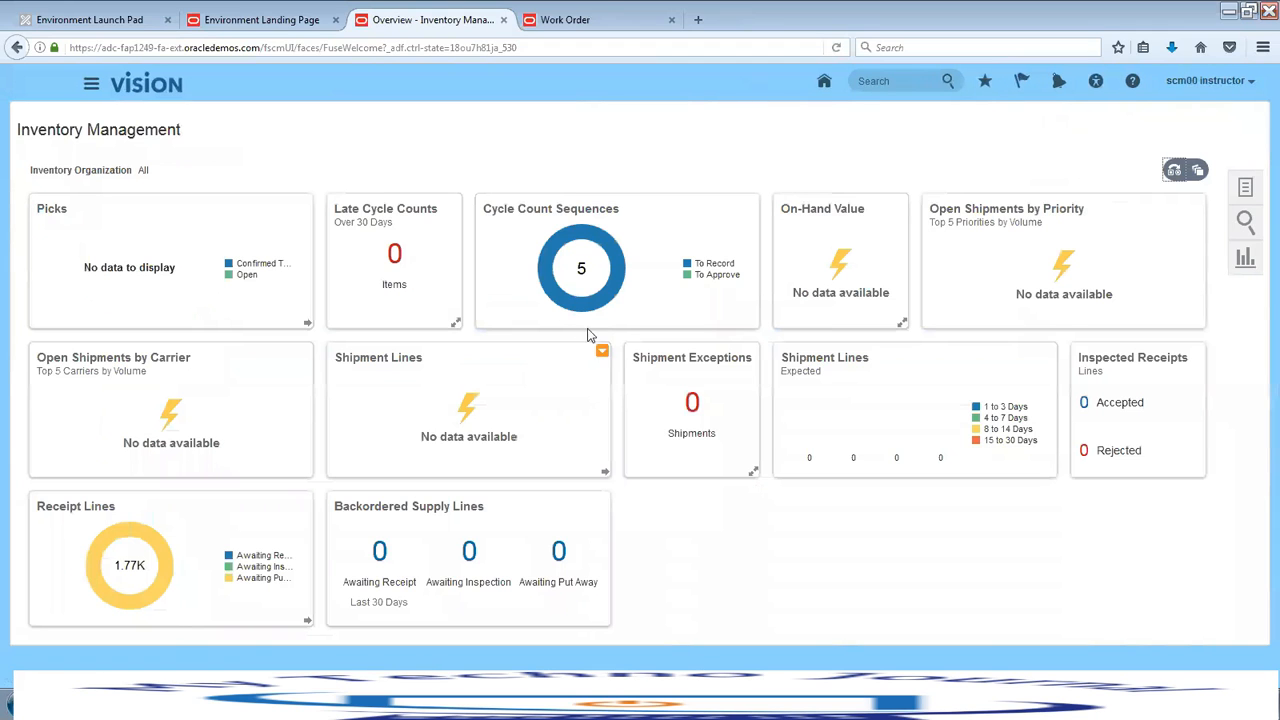
Return to Manufacturing's Work Execution area and open the Print Work Order Traveler task
click(826, 84)
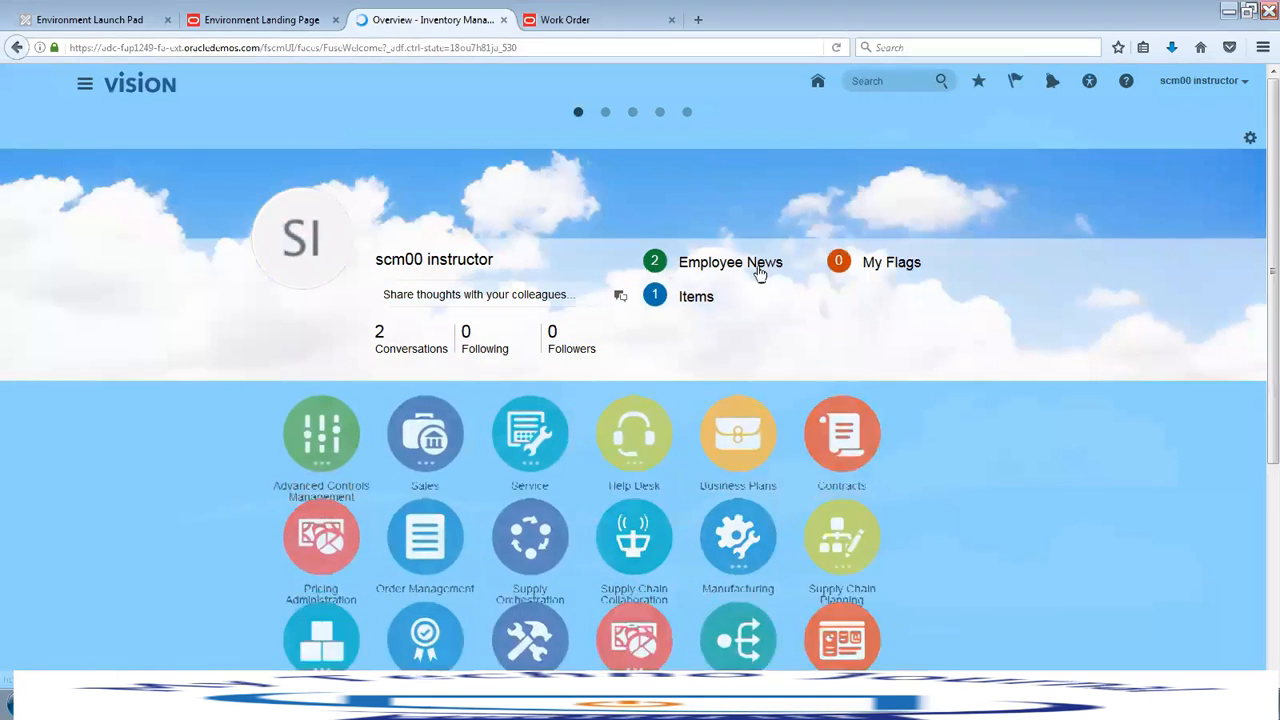
click(824, 585)
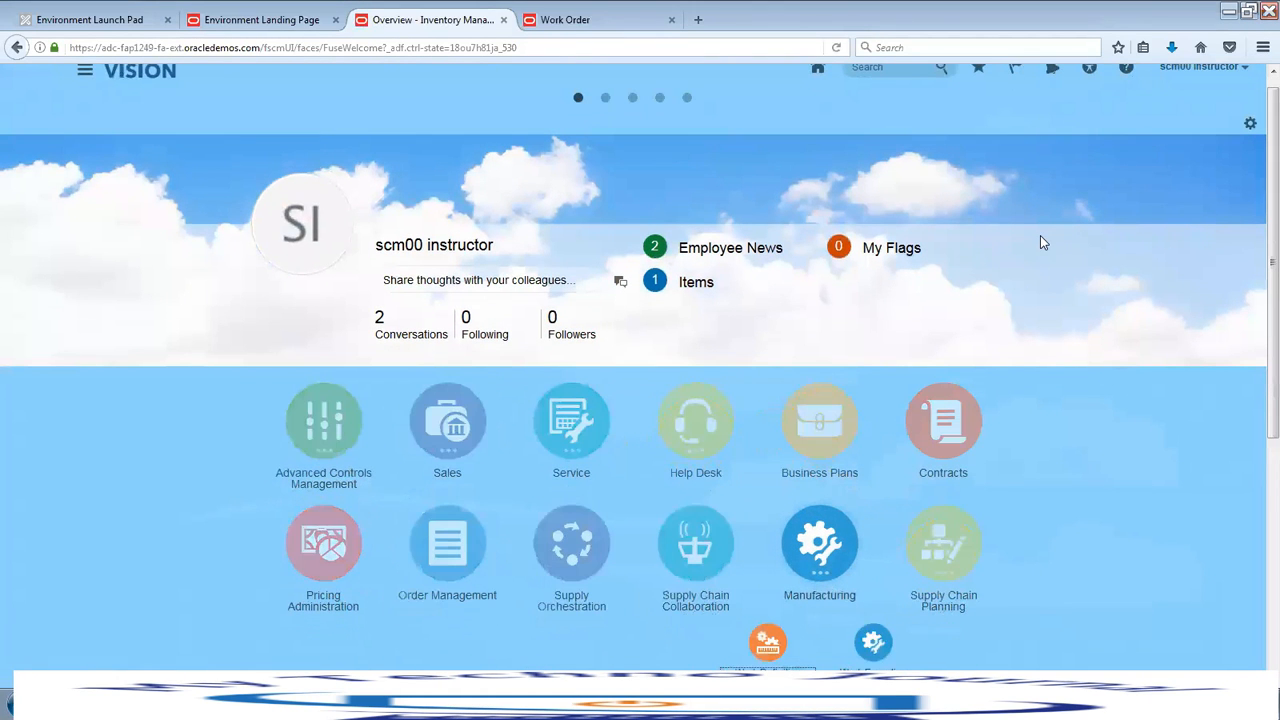
click(873, 657)
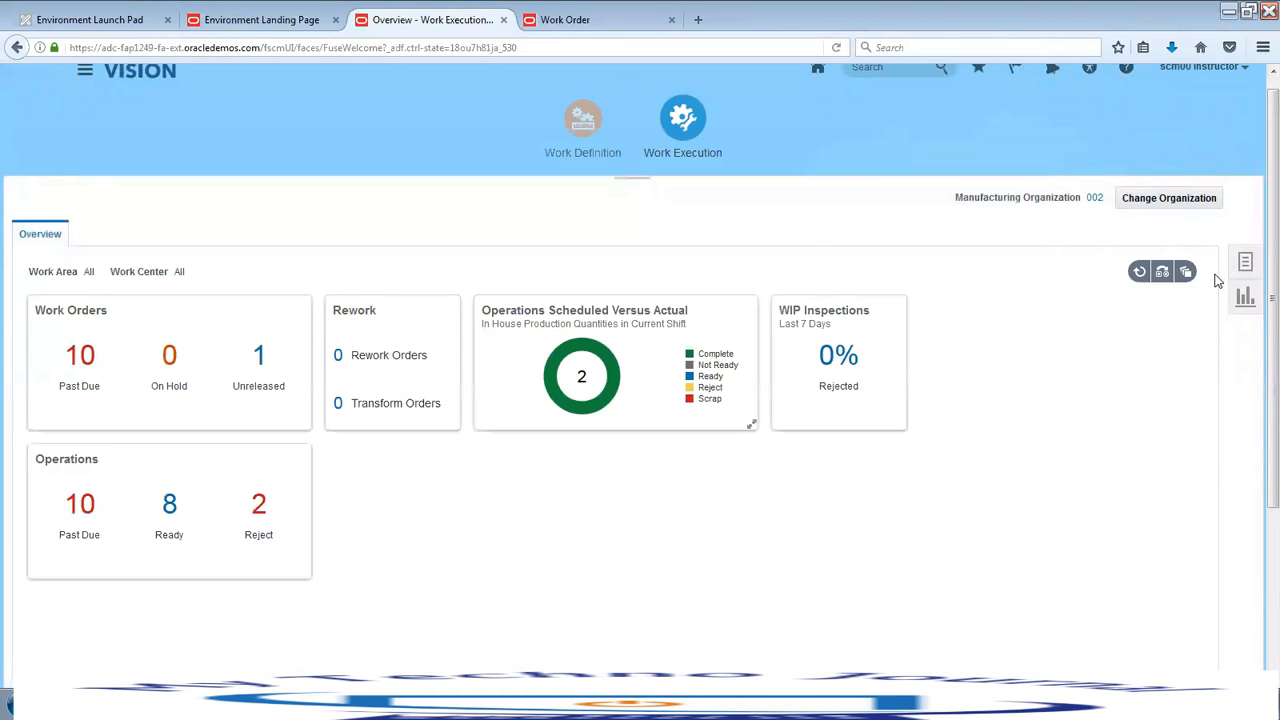
click(1244, 263)
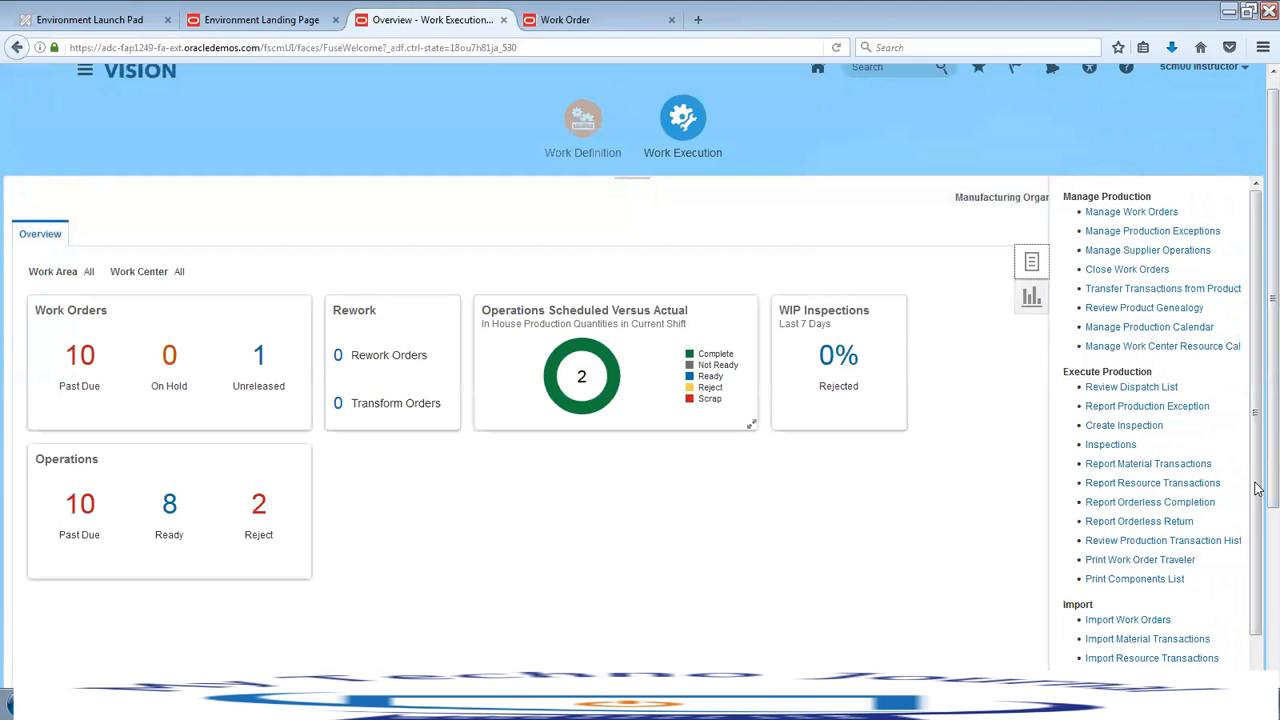
scroll(1247, 575, down, 1)
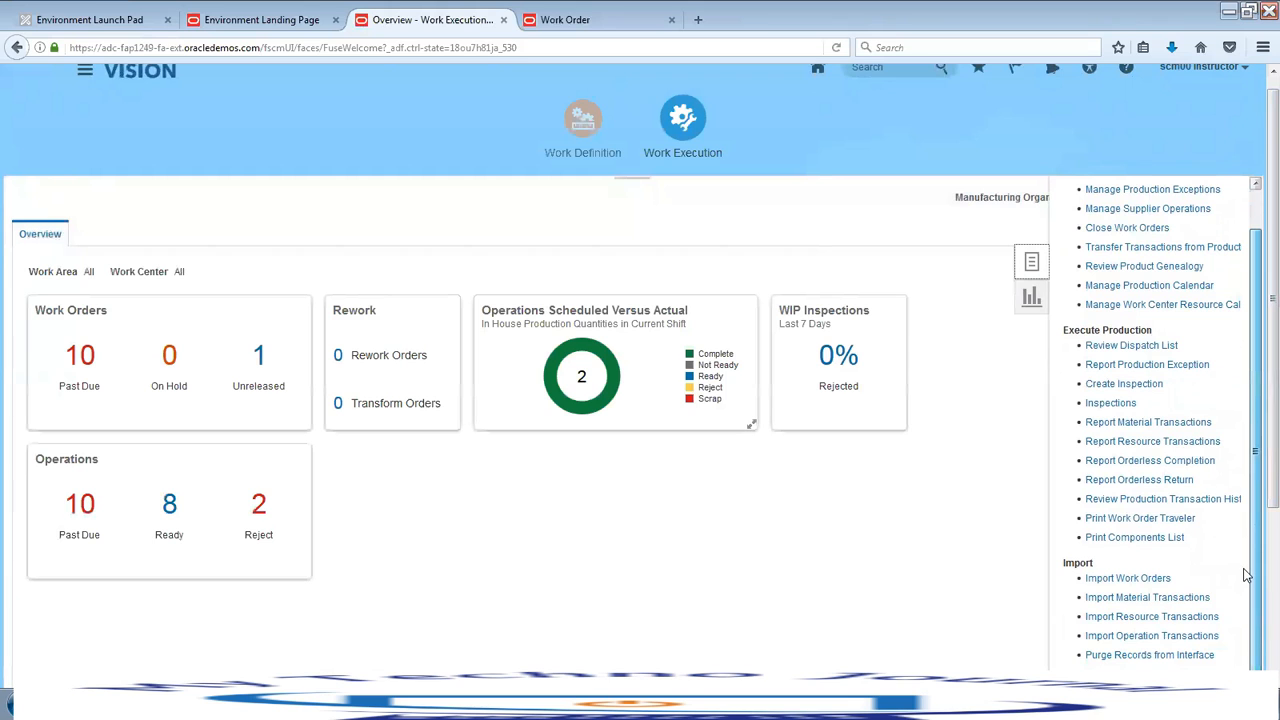
scroll(1248, 545, up, 1)
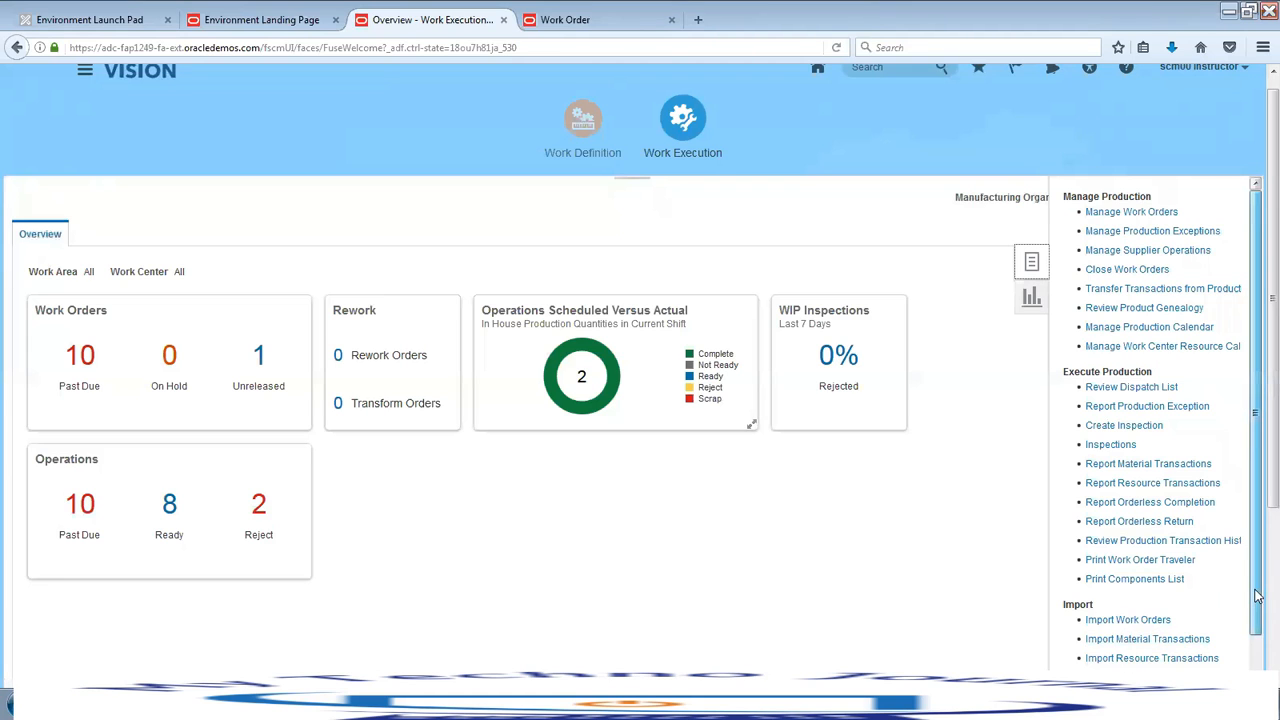
scroll(1258, 596, down, 1)
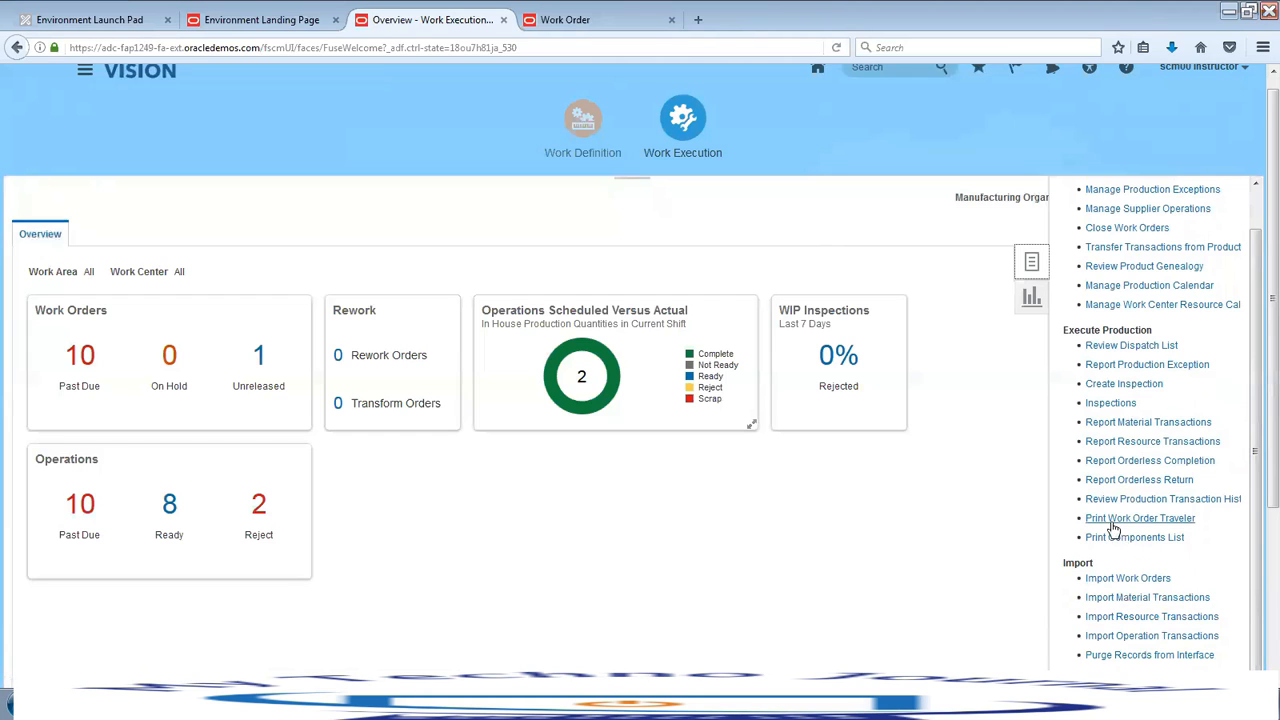
click(1111, 522)
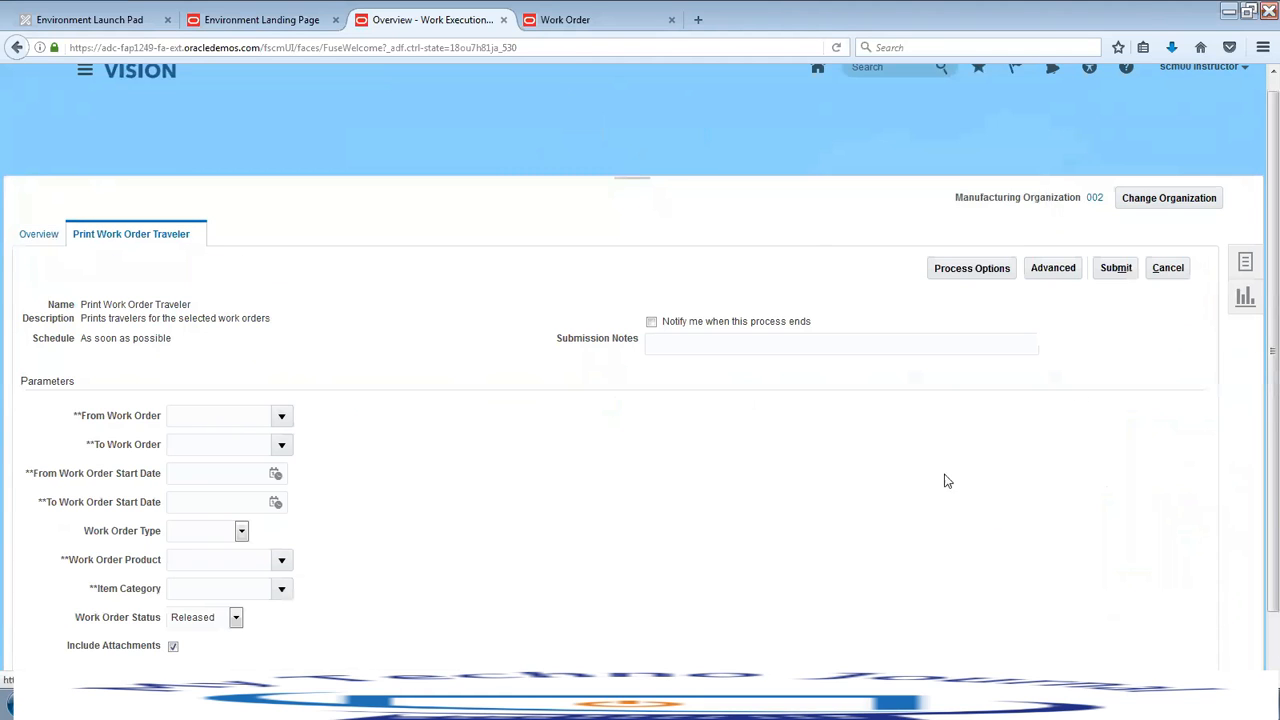
Set both From Work Order and To Work Order to WO-002-1024 and submit the traveler print process
click(215, 421)
text(WO-002-1024)
key(Tab)
text(WO-002-1024)
key(Tab)
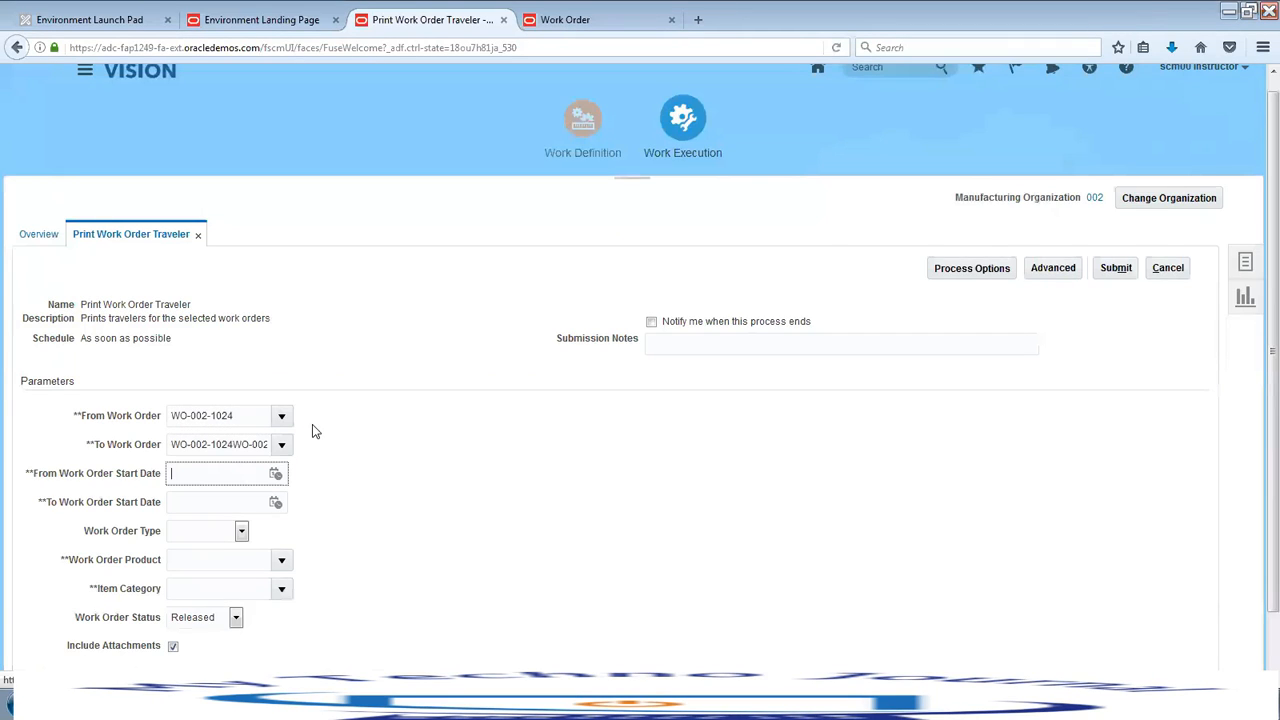
click(234, 443)
key(Delete)
key(Delete)
key(Delete)
key(Delete)
key(Delete)
key(Delete)
key(Delete)
key(Delete)
key(Delete)
key(Delete)
key(Delete)
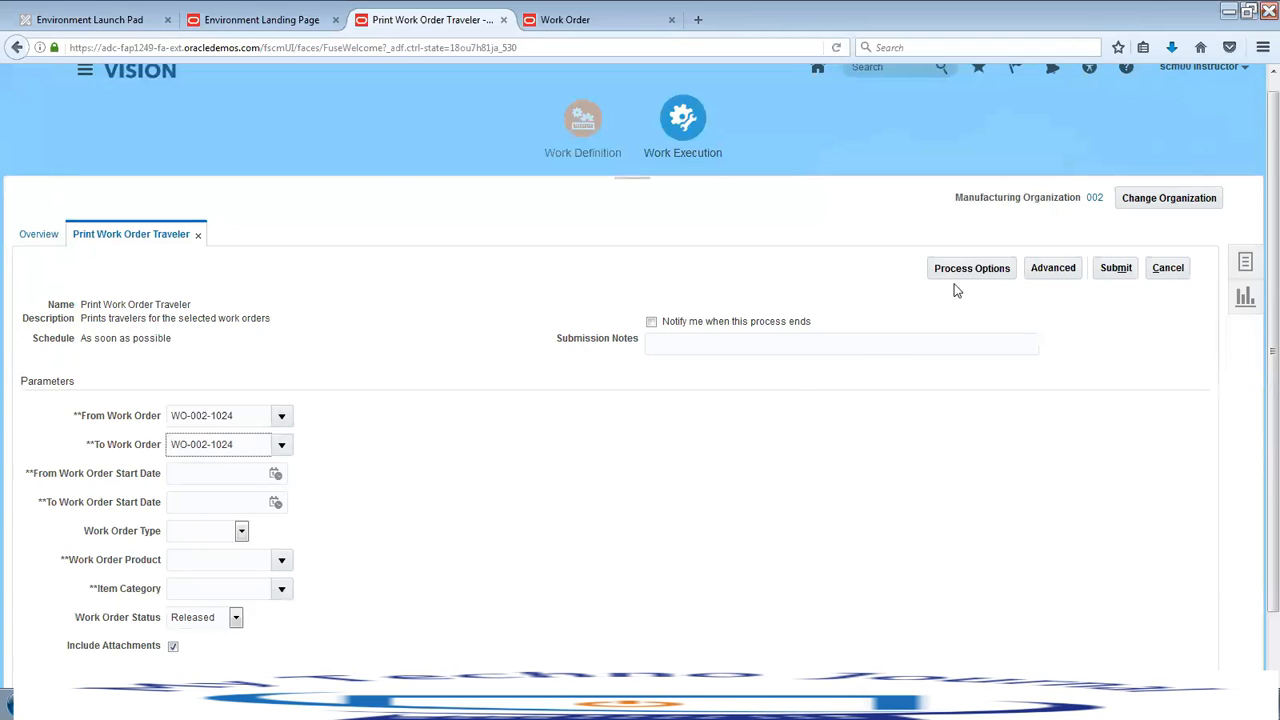
click(1118, 269)
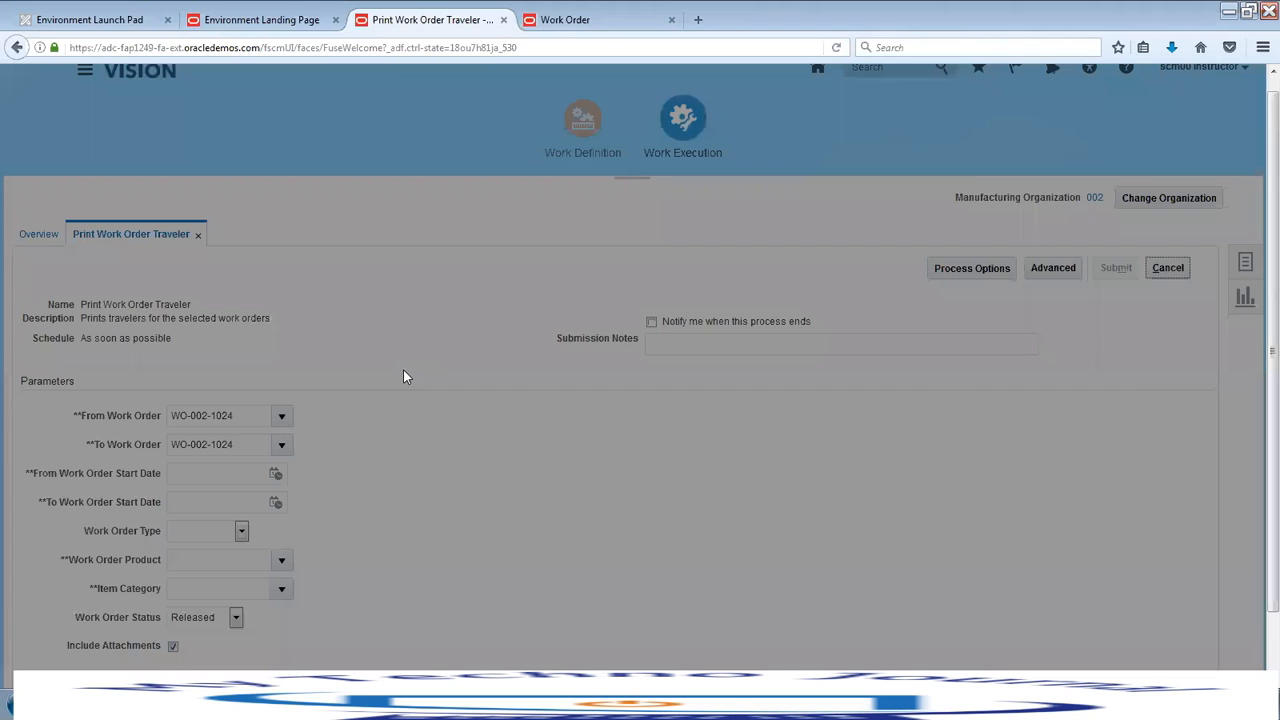
click(1110, 370)
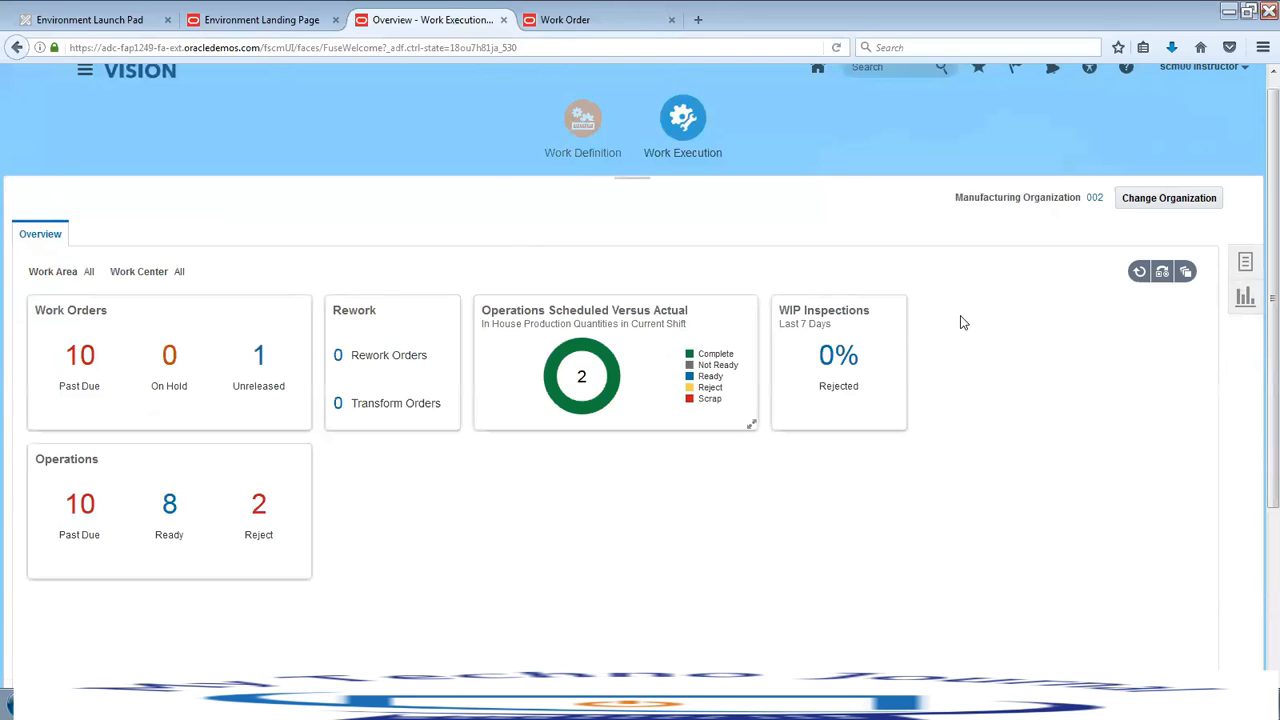
Switch to the PowerPoint presentation Lesson 09_Oracle Transaction Business Intelligence for Manufacturing.pptx
click(418, 702)
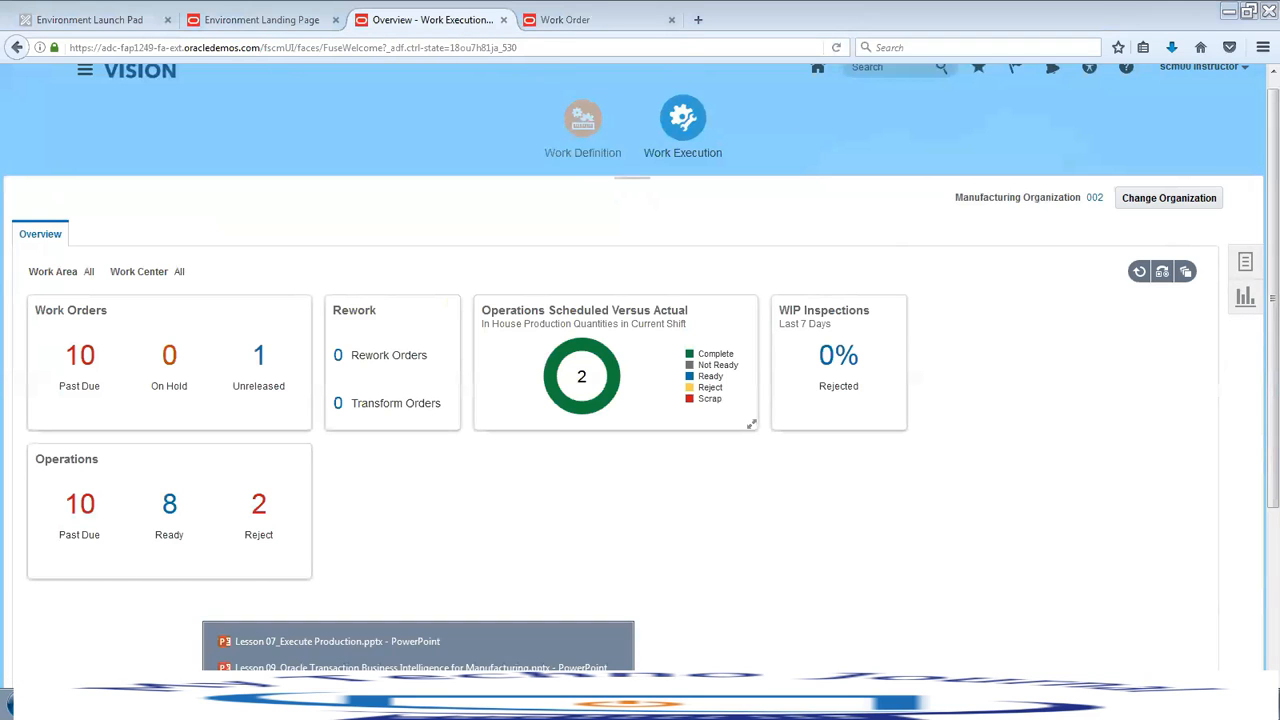
click(412, 667)
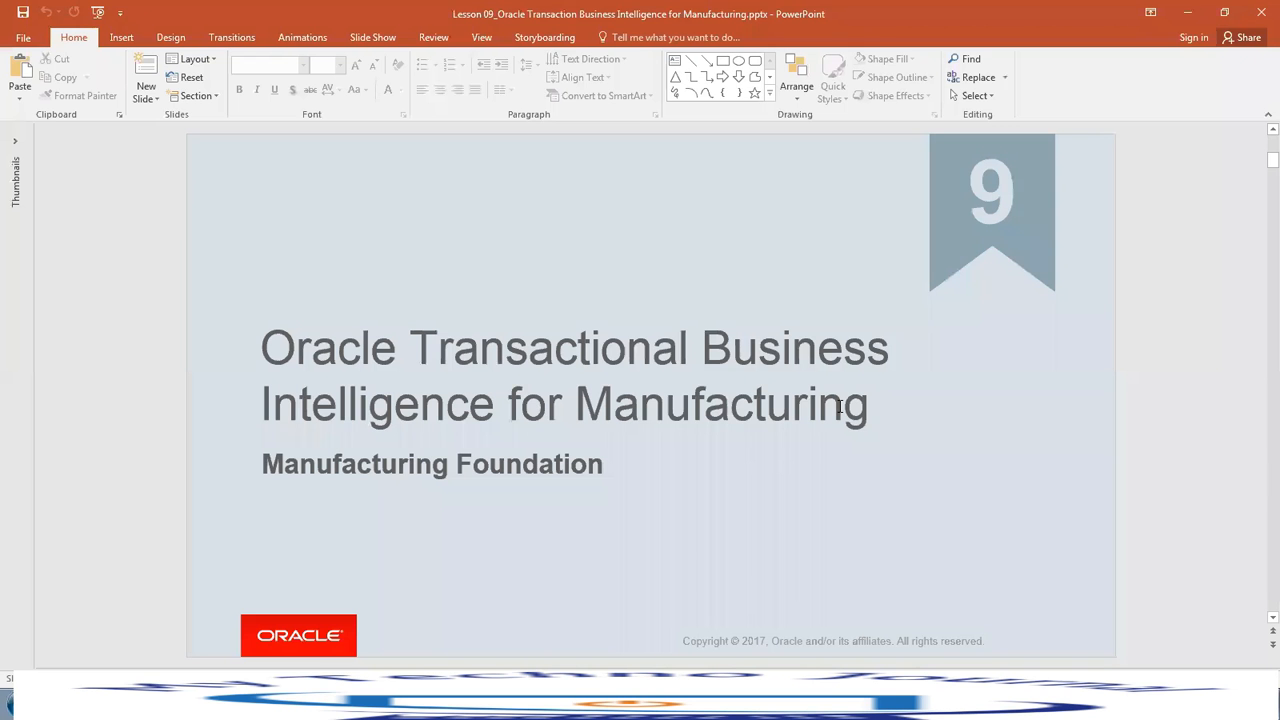